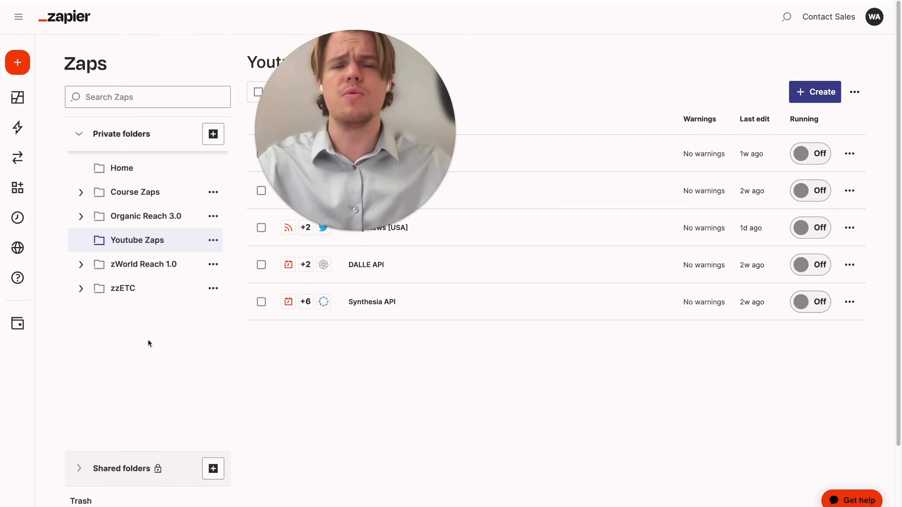
Step: Look up Alpaca among the connected apps, check its connection, and return to the apps list
{"action": "mouse_move", "coordinate": [21, 217]}
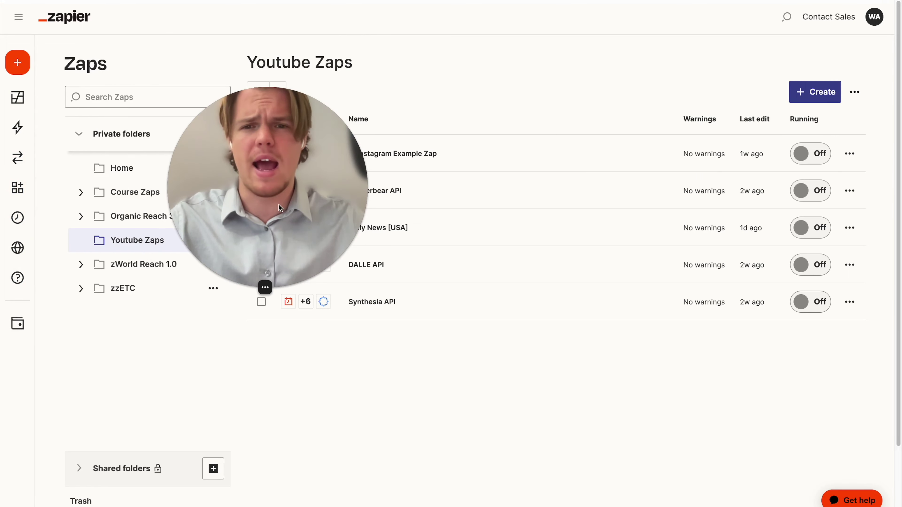
{"action": "left_click", "coordinate": [475, 147]}
{"action": "left_click", "coordinate": [586, 64]}
{"action": "type", "text": "alpa"}
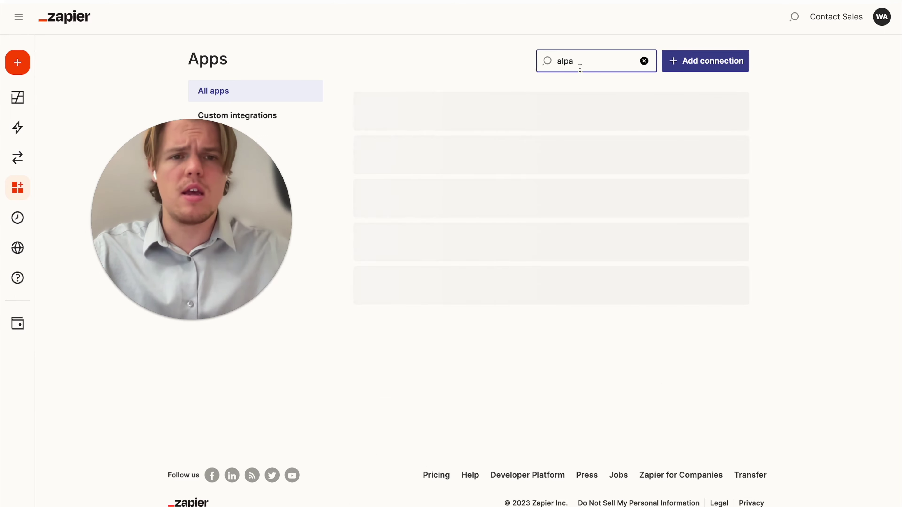
{"action": "left_click", "coordinate": [509, 99]}
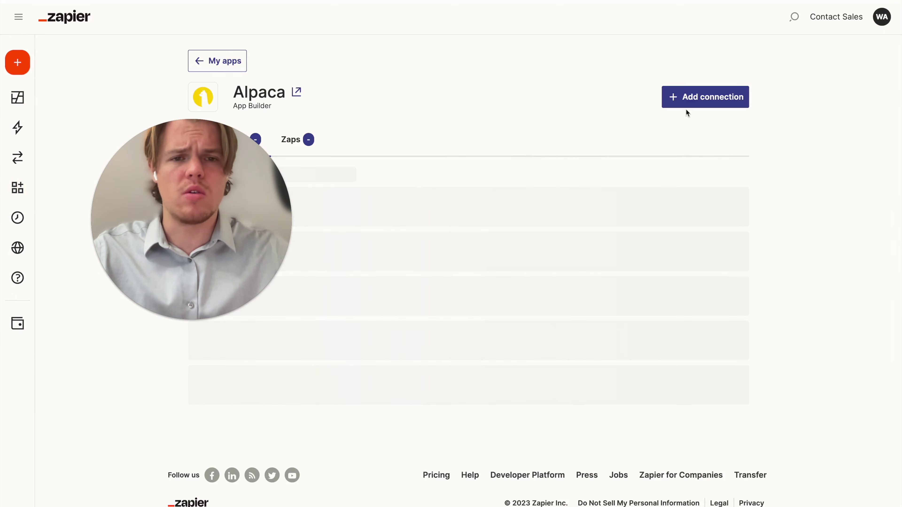
{"action": "left_click", "coordinate": [212, 72]}
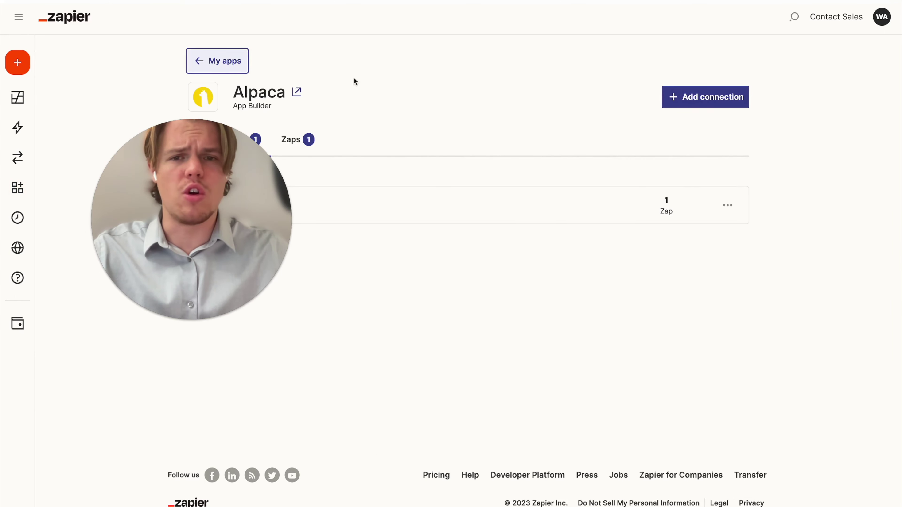
Step: Look up ChatGPT among the connected apps, check its connection, and return to the apps list
{"action": "left_click", "coordinate": [558, 53]}
{"action": "type", "text": "chatgpt"}
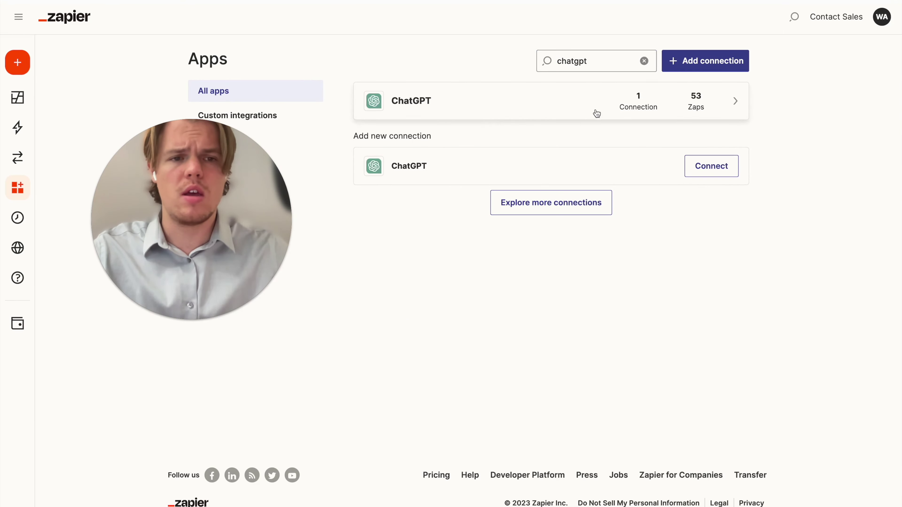
{"action": "left_click", "coordinate": [600, 111]}
{"action": "left_click", "coordinate": [213, 61]}
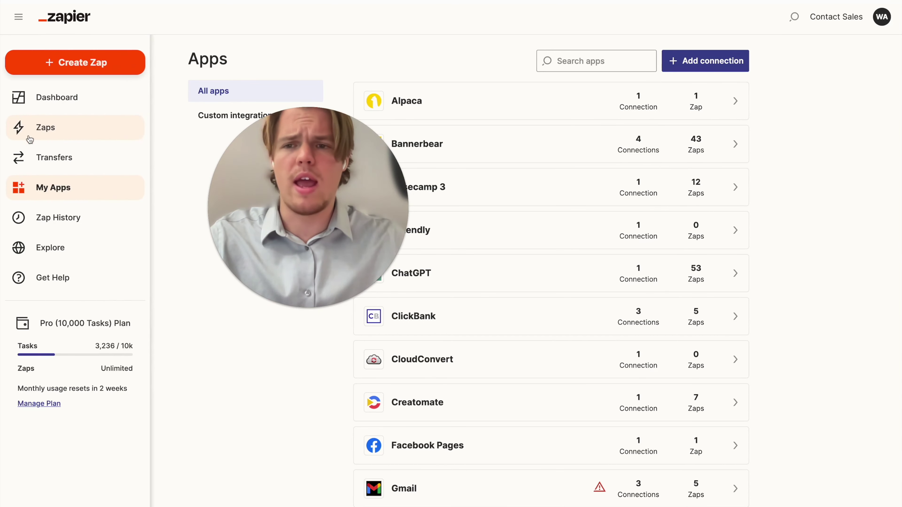
Step: Open the Youtube Zaps folder and create a new Zap in it
{"action": "left_click_drag", "start_coordinate": [298, 193], "coordinate": [347, 193]}
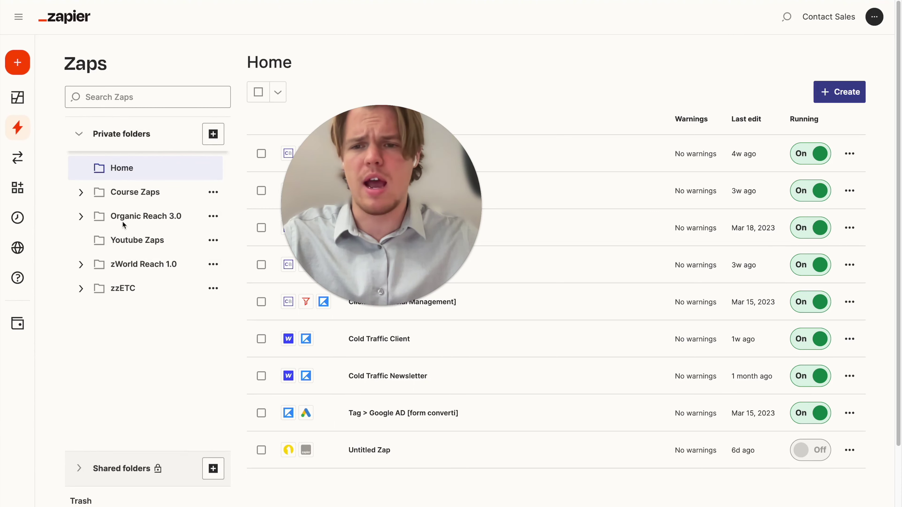
{"action": "left_click", "coordinate": [130, 240]}
{"action": "left_click_drag", "start_coordinate": [377, 303], "coordinate": [175, 302]}
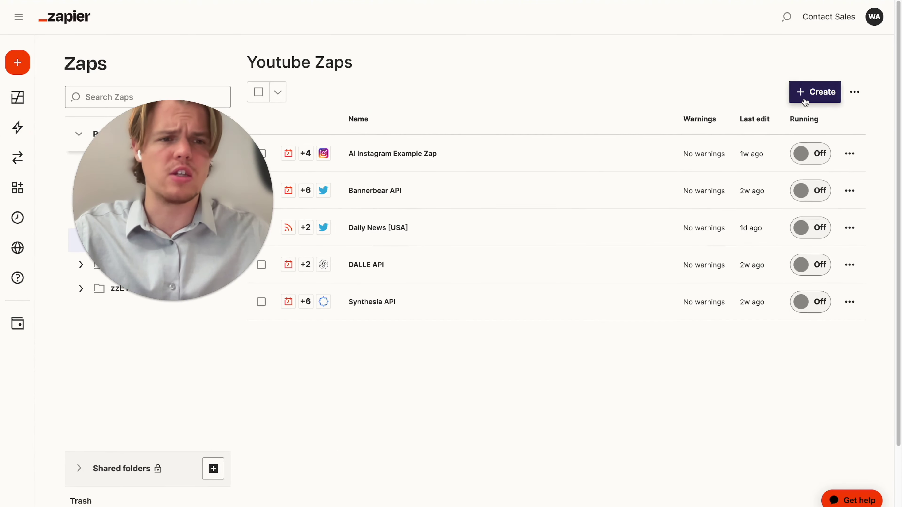
{"action": "left_click", "coordinate": [811, 94]}
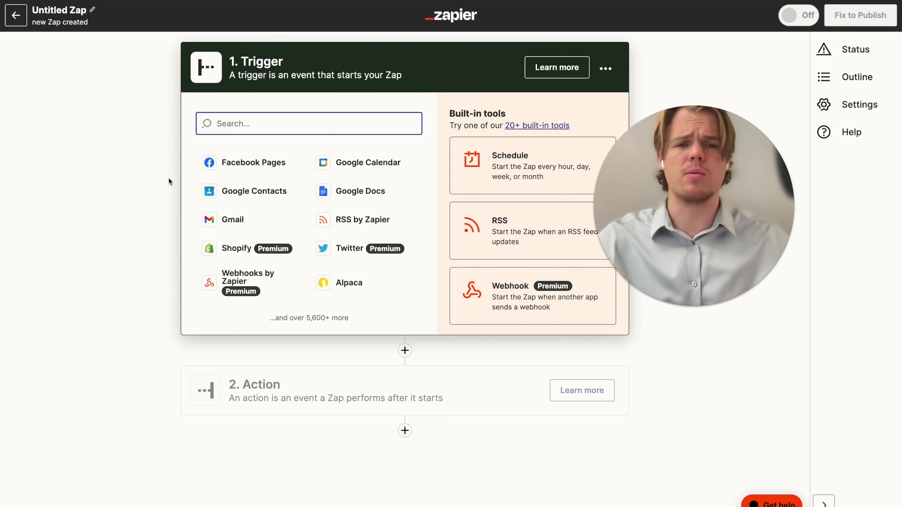
Step: Name the new Zap "Trading [GPT + Stocks]" and choose RSS as its trigger app
{"action": "left_click", "coordinate": [59, 10]}
{"action": "type", "text": "Trading"}
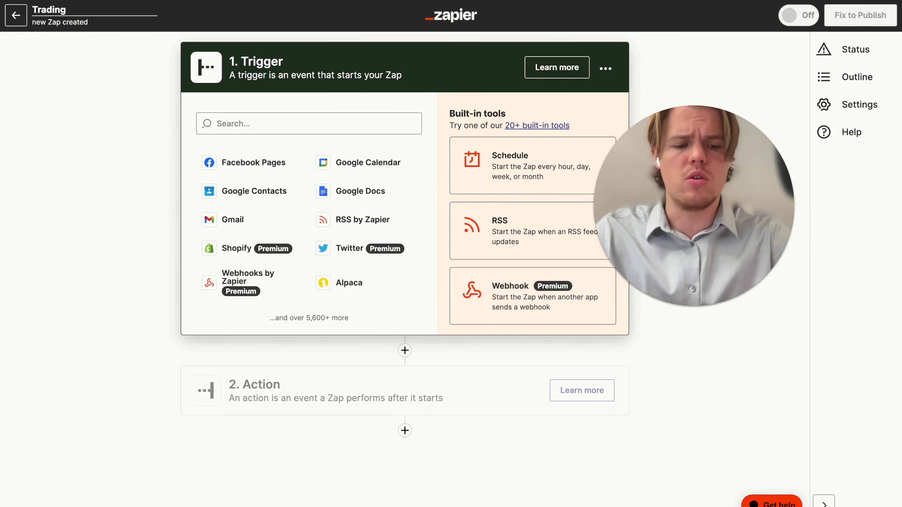
{"action": "type", "text": " [GPT + Stocks]"}
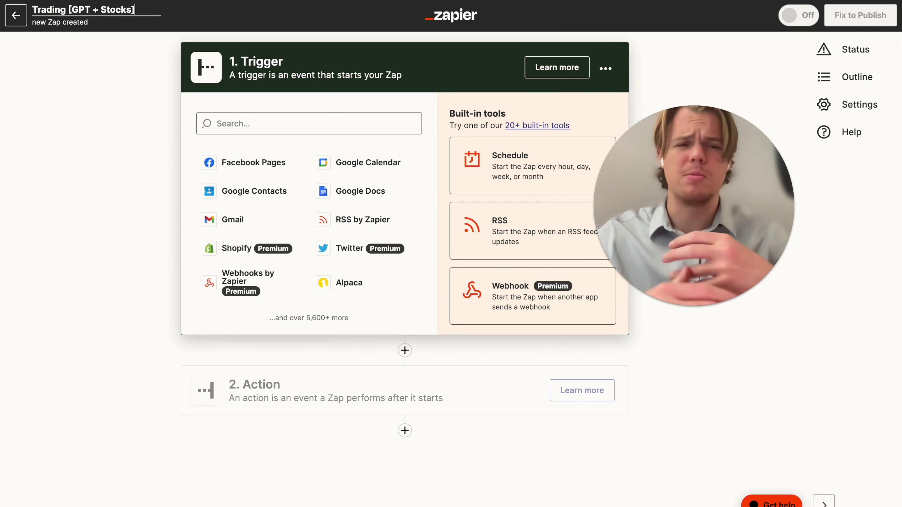
{"action": "left_click", "coordinate": [62, 95]}
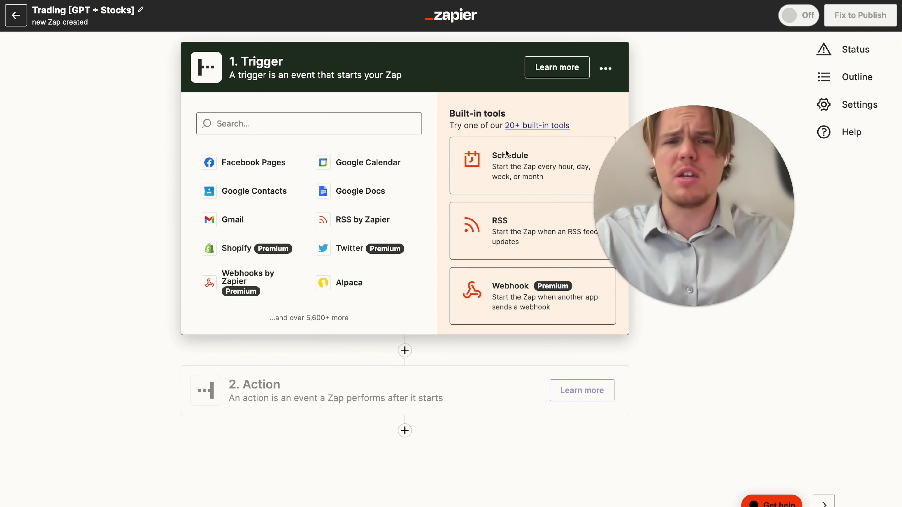
{"action": "left_click", "coordinate": [277, 123]}
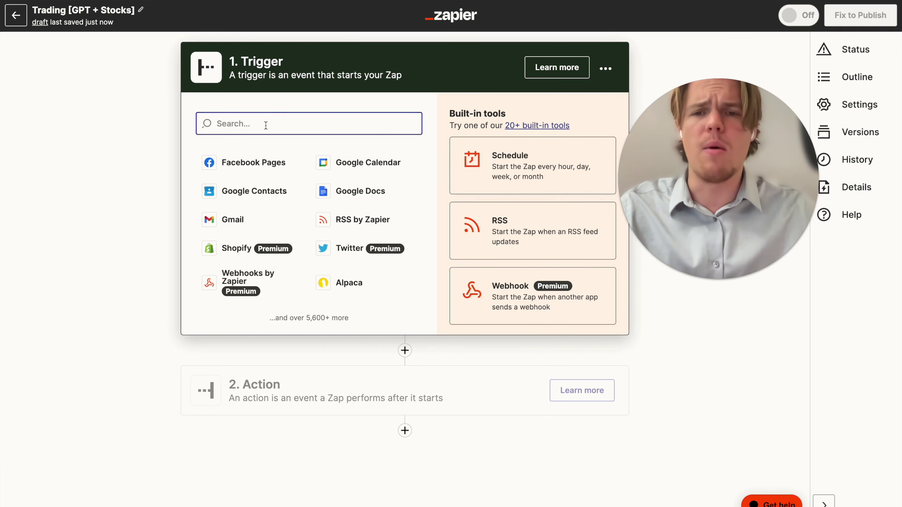
{"action": "left_click", "coordinate": [477, 222]}
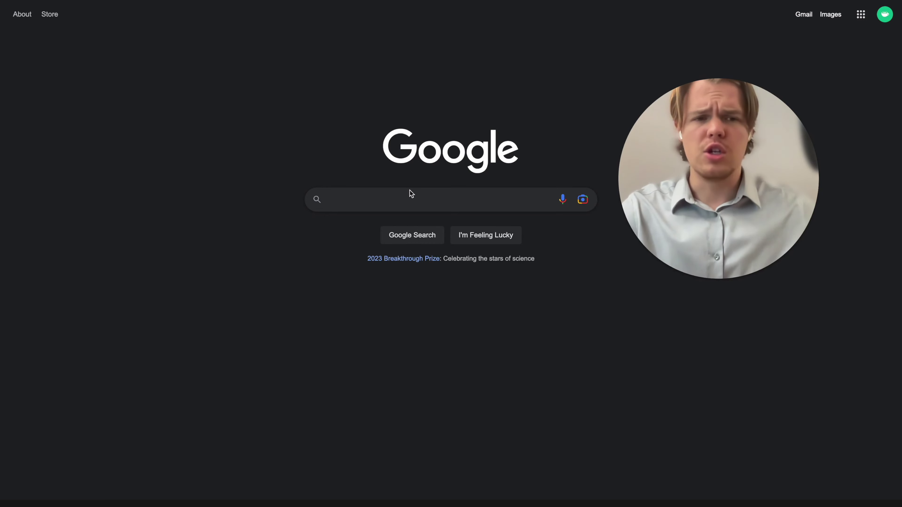
Step: Switch to Google and search for "stock rss feed"
{"action": "type", "text": "stock r"}
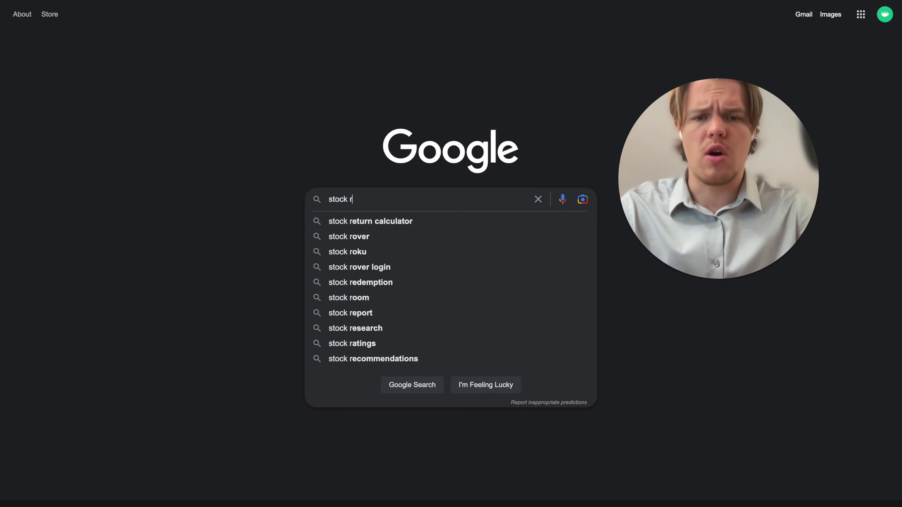
{"action": "type", "text": "ss feed"}
{"action": "key", "text": "Return"}
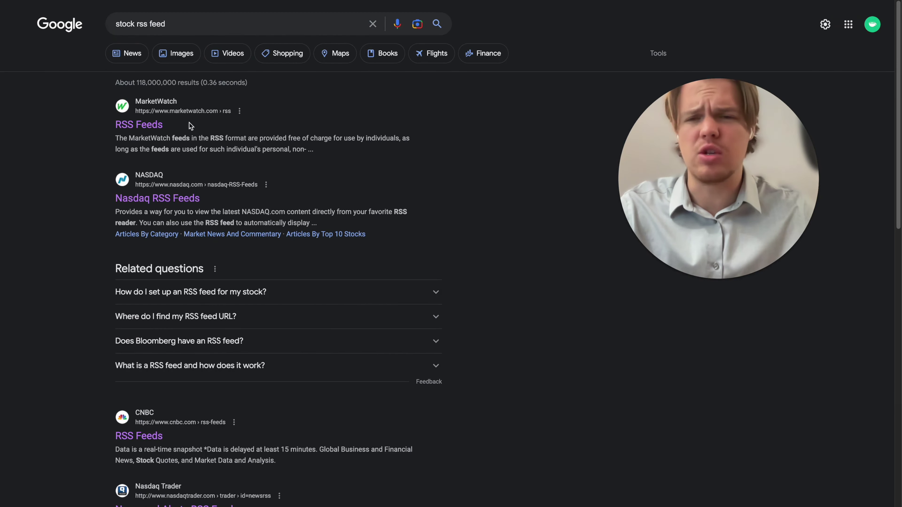
Step: Open MarketWatch's RSS Feeds page from the results and get the link of the Breaking News Bulletins feed
{"action": "scroll", "coordinate": [172, 137], "scroll_direction": "down", "scroll_amount": 1}
{"action": "scroll", "coordinate": [91, 159], "scroll_direction": "down", "scroll_amount": 1}
{"action": "scroll", "coordinate": [160, 120], "scroll_direction": "up", "scroll_amount": 1}
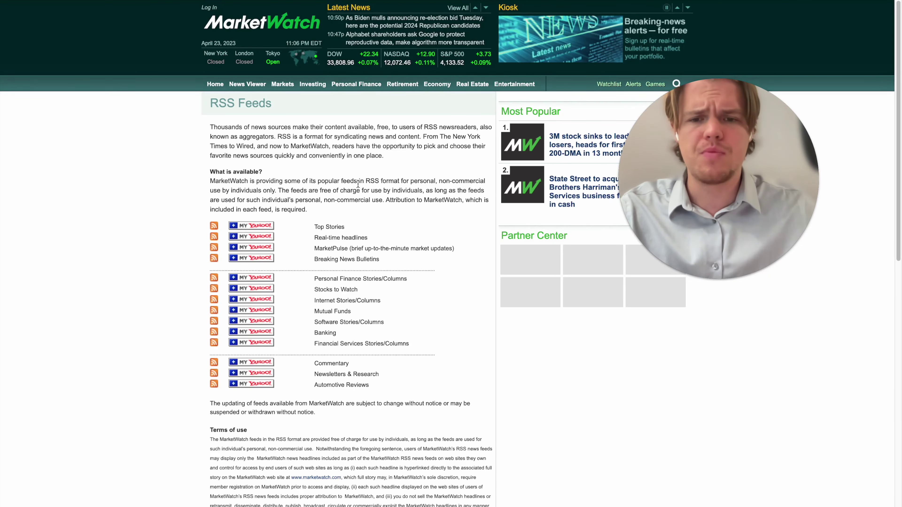
{"action": "scroll", "coordinate": [295, 170], "scroll_direction": "down", "scroll_amount": 1}
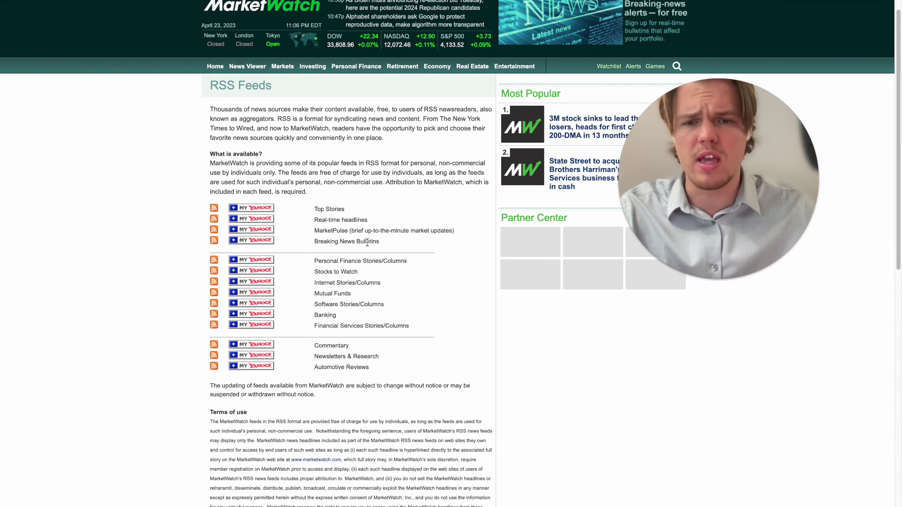
{"action": "left_click", "coordinate": [214, 242]}
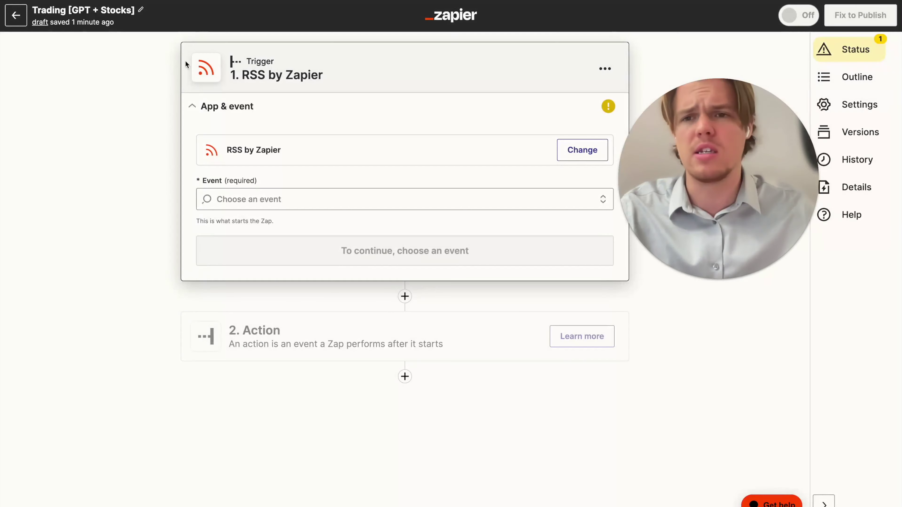
Step: Back in Zapier, set the RSS trigger event to New Item in Feed and continue to the trigger settings
{"action": "left_click", "coordinate": [272, 195]}
{"action": "type", "text": "http://feeds.marketwatch.com/marketwatch/bulletins"}
{"action": "key", "text": "ctrl+z"}
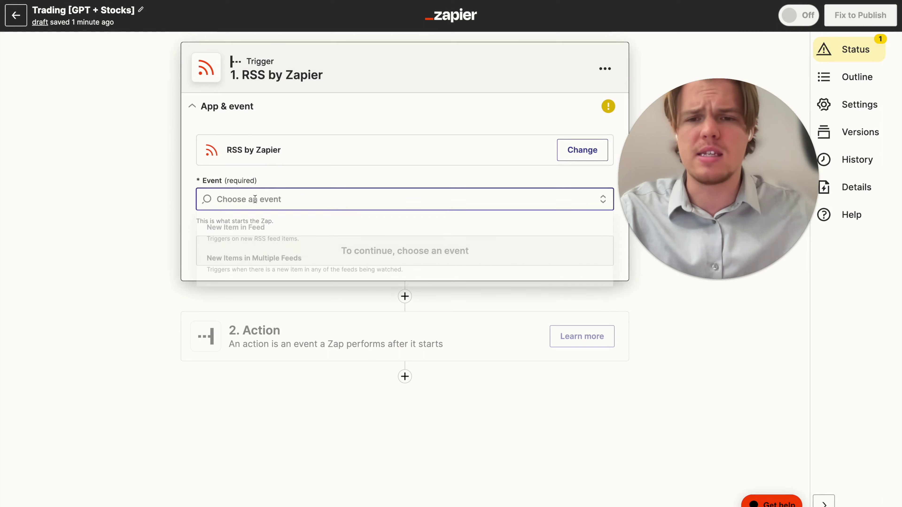
{"action": "left_click", "coordinate": [272, 234]}
{"action": "left_click", "coordinate": [284, 253]}
{"action": "left_click", "coordinate": [277, 185]}
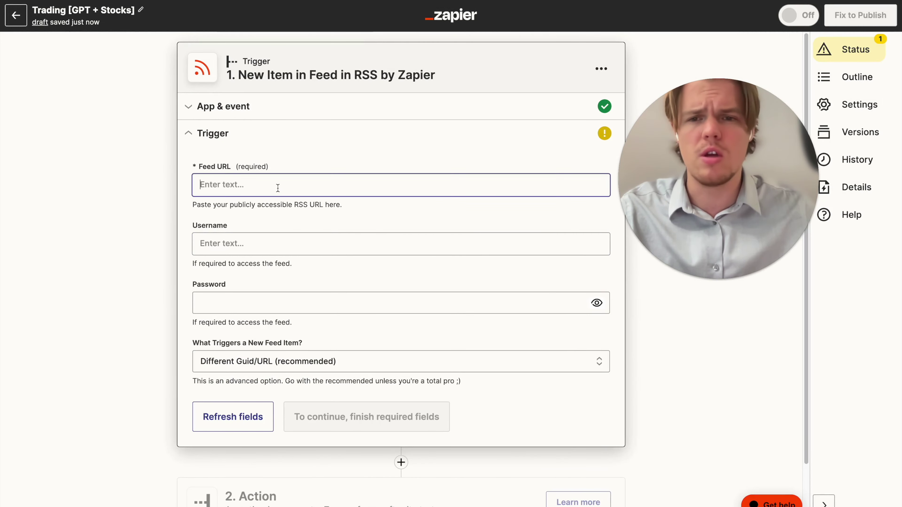
{"action": "key", "text": "ctrl+v"}
{"action": "left_click", "coordinate": [128, 187]}
{"action": "scroll", "coordinate": [227, 211], "scroll_direction": "down", "scroll_amount": 2}
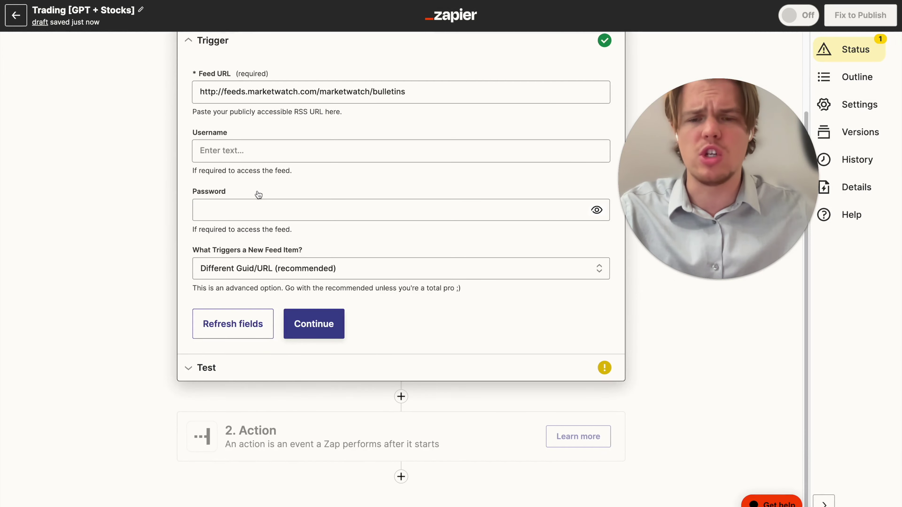
{"action": "left_click", "coordinate": [313, 322]}
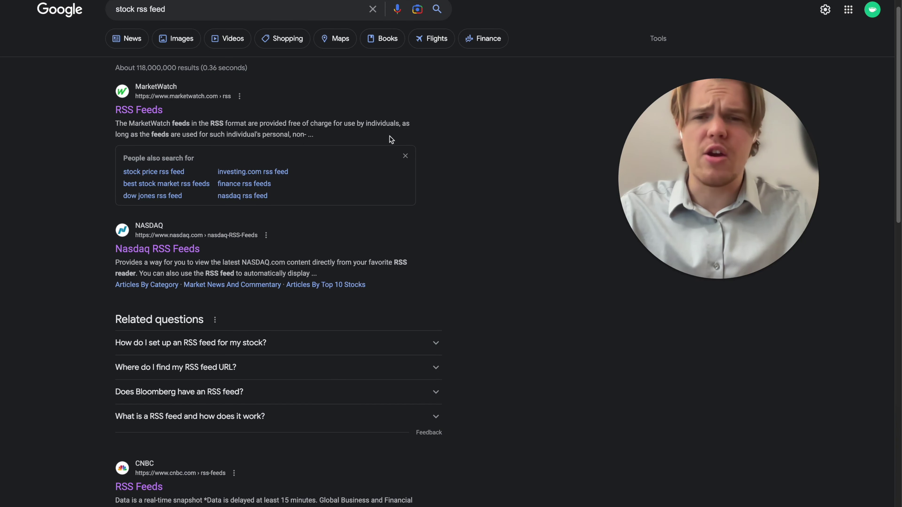
Step: Examine the other stock feed search results and the article categories on the Nasdaq RSS Feeds page
{"action": "scroll", "coordinate": [391, 139], "scroll_direction": "down", "scroll_amount": 2}
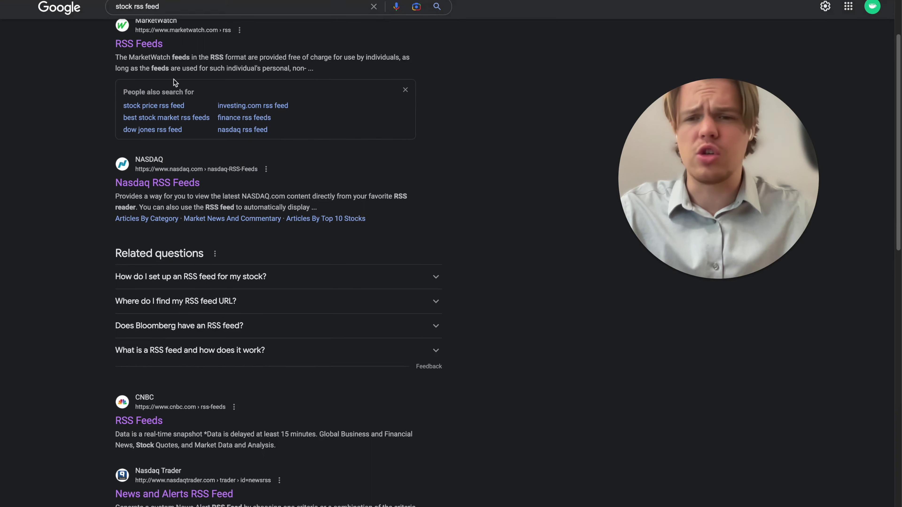
{"action": "scroll", "coordinate": [164, 196], "scroll_direction": "down", "scroll_amount": 4}
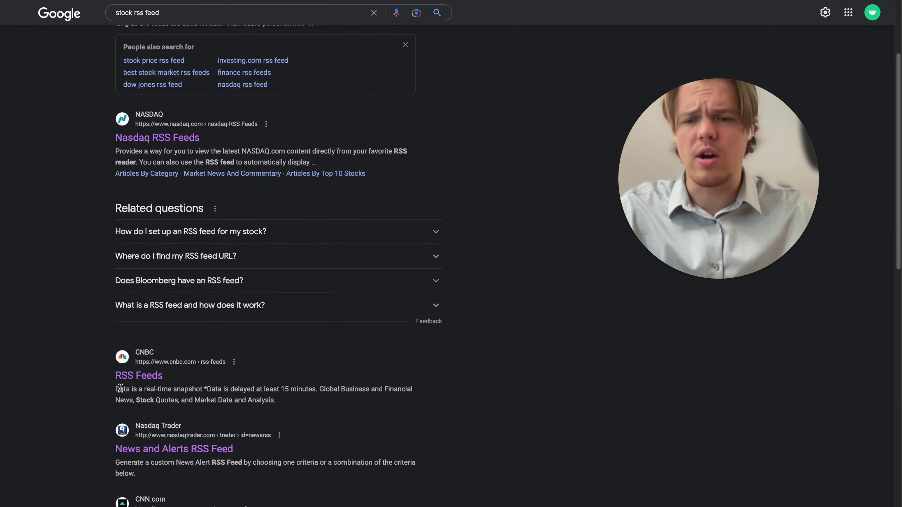
{"action": "scroll", "coordinate": [148, 372], "scroll_direction": "up", "scroll_amount": 2}
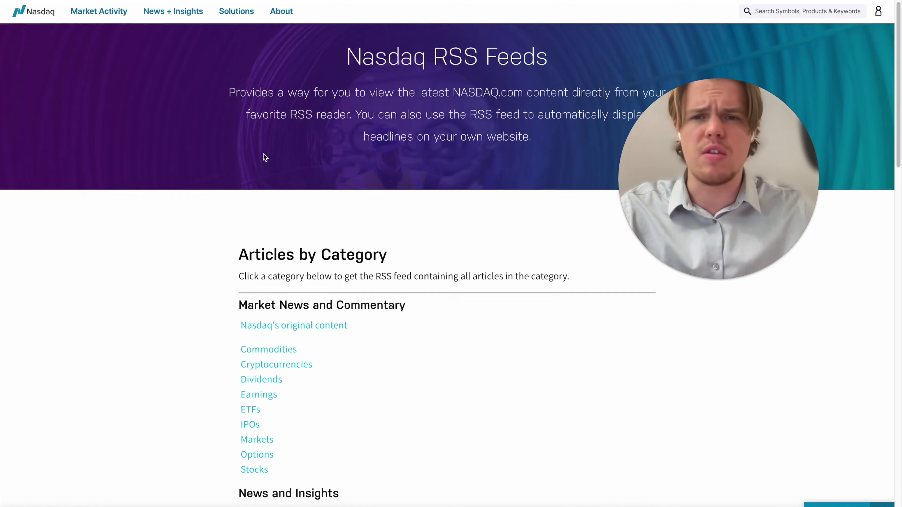
{"action": "scroll", "coordinate": [263, 155], "scroll_direction": "down", "scroll_amount": 5}
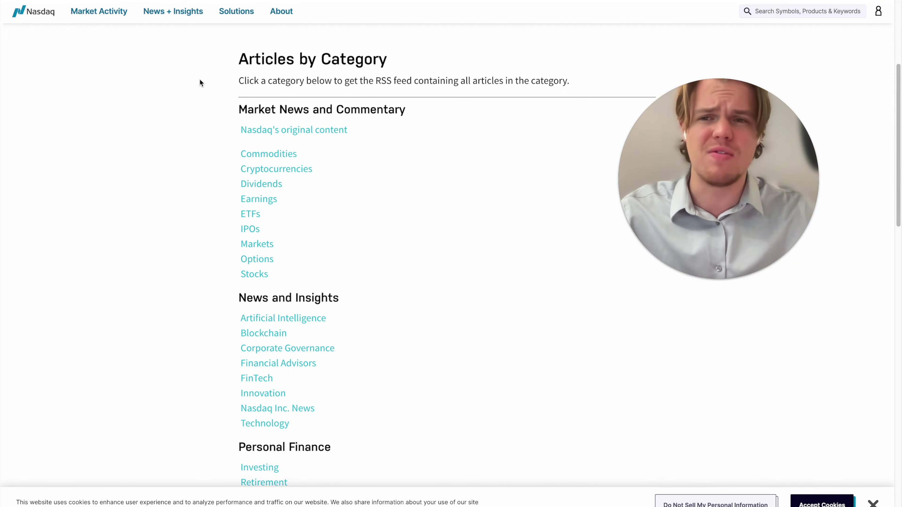
{"action": "scroll", "coordinate": [202, 186], "scroll_direction": "down", "scroll_amount": 1}
{"action": "scroll", "coordinate": [227, 201], "scroll_direction": "down", "scroll_amount": 1}
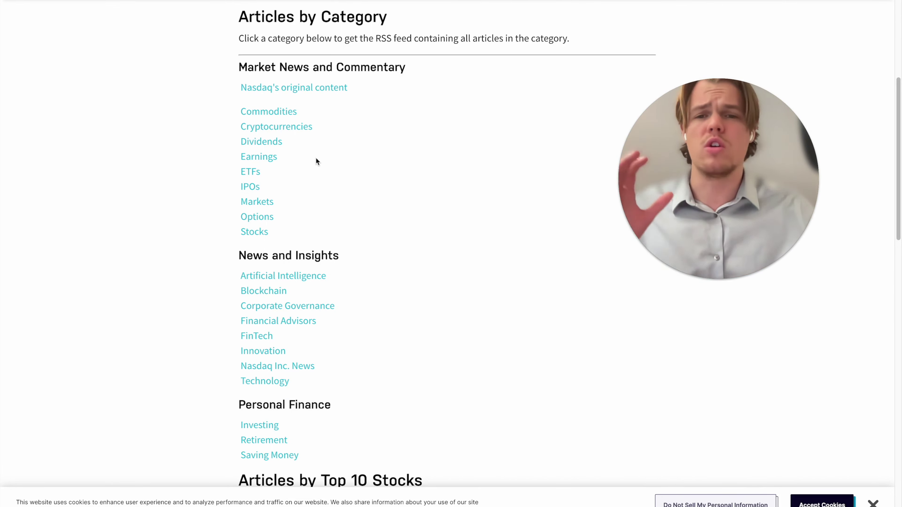
{"action": "left_click", "coordinate": [250, 173]}
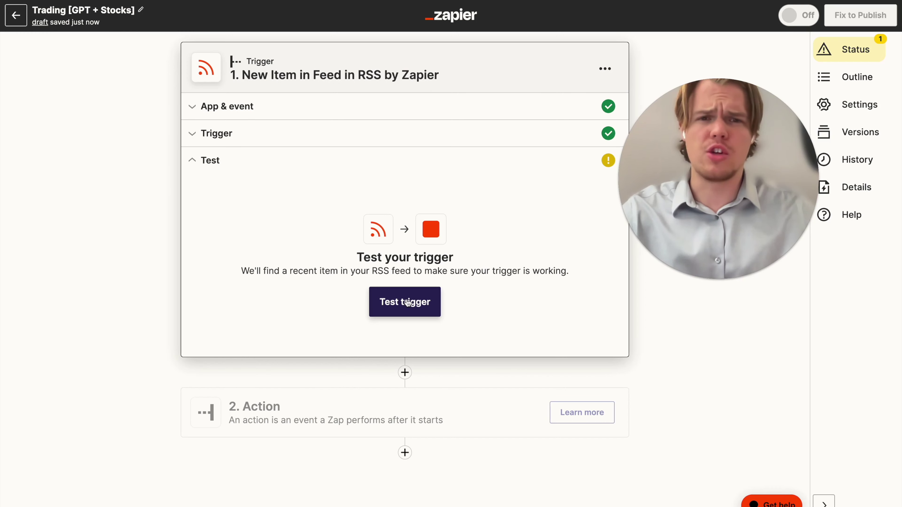
Step: Test the RSS trigger in Zapier, choose New Item in Feed C as the sample, and review its headline
{"action": "left_click", "coordinate": [407, 302]}
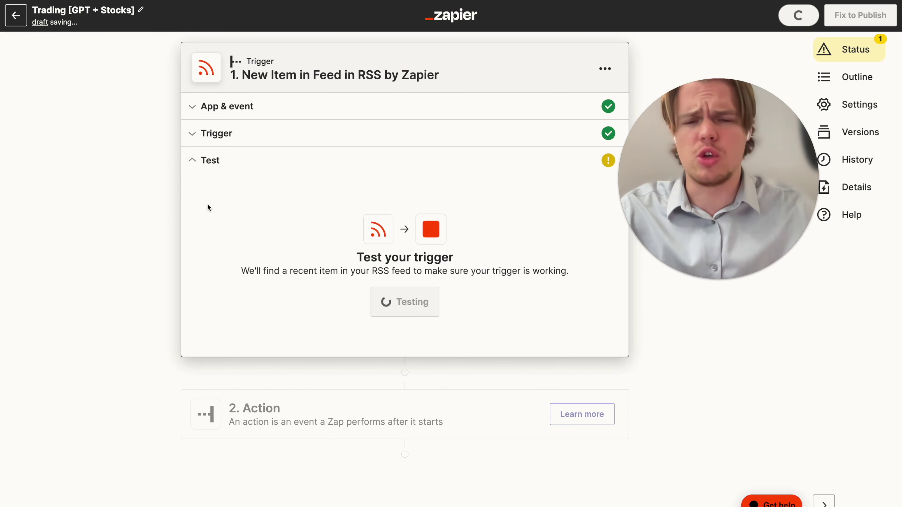
{"action": "left_click", "coordinate": [320, 252]}
{"action": "left_click", "coordinate": [207, 321]}
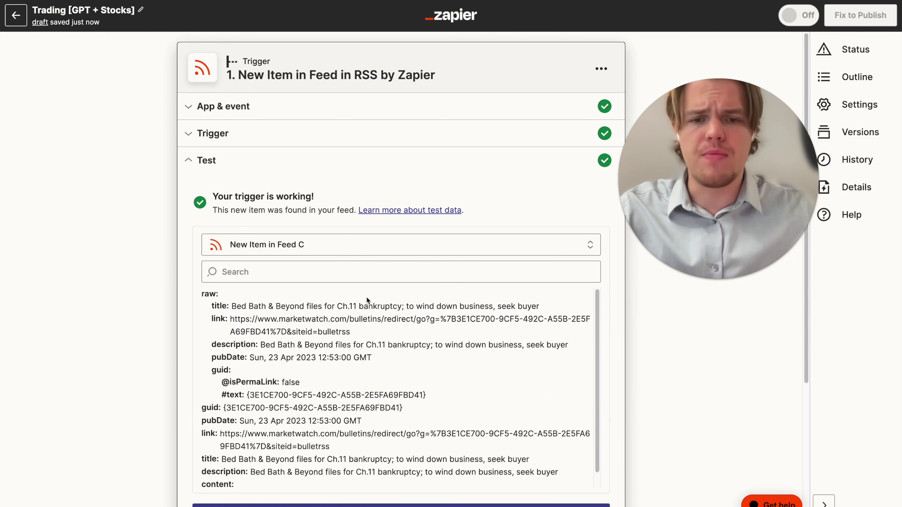
{"action": "left_click_drag", "start_coordinate": [325, 303], "coordinate": [233, 303]}
{"action": "left_click", "coordinate": [239, 303]}
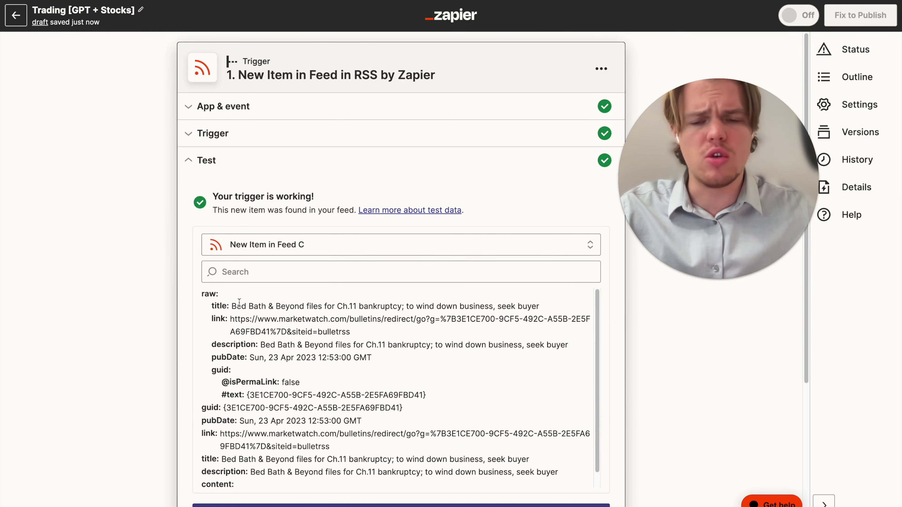
Step: Search the apps for ChatGPT and add it as the Zap's action after the RSS trigger
{"action": "scroll", "coordinate": [114, 307], "scroll_direction": "down", "scroll_amount": 5}
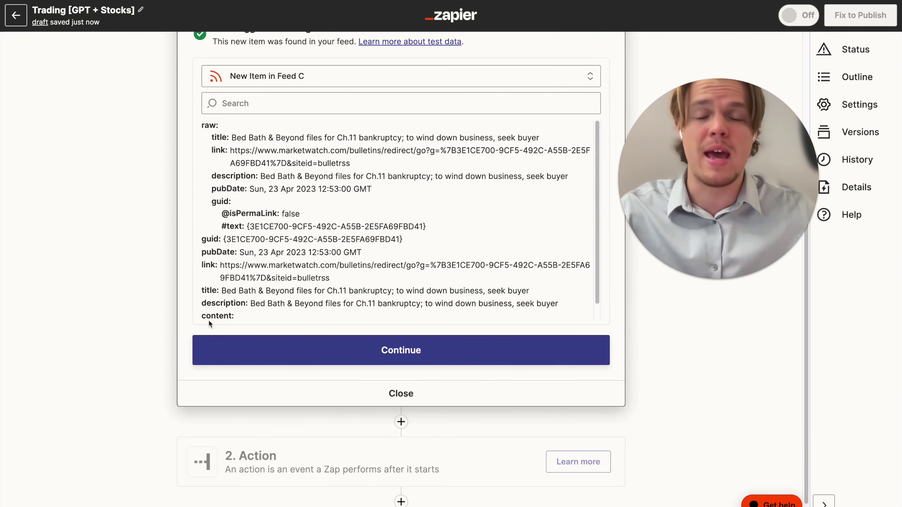
{"action": "left_click", "coordinate": [376, 458]}
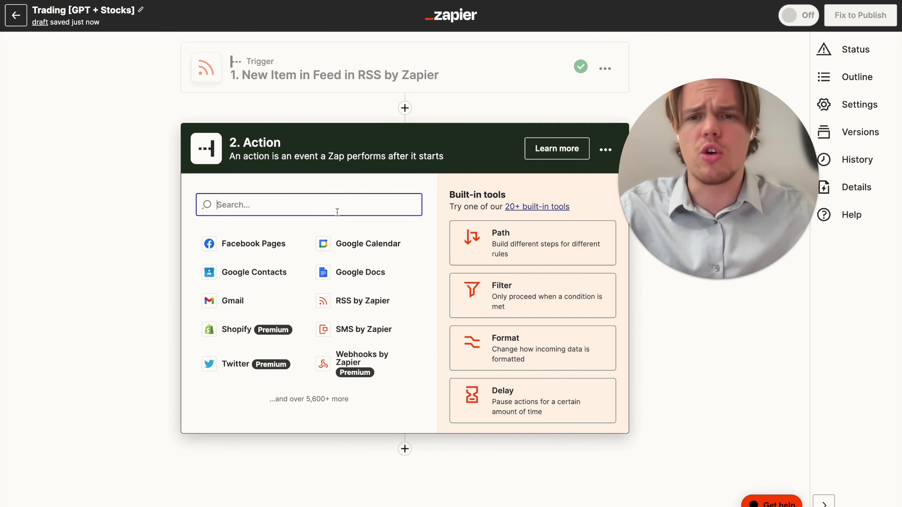
{"action": "type", "text": "chagpt"}
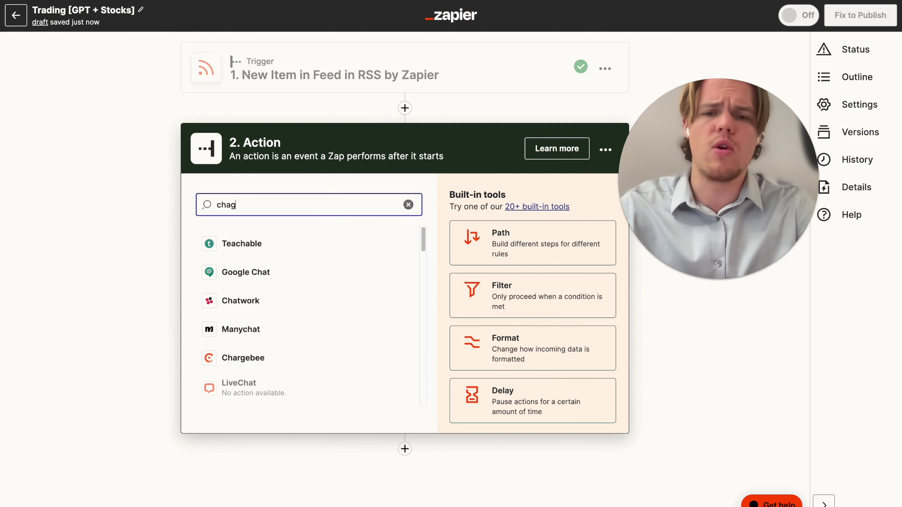
{"action": "left_click", "coordinate": [314, 241]}
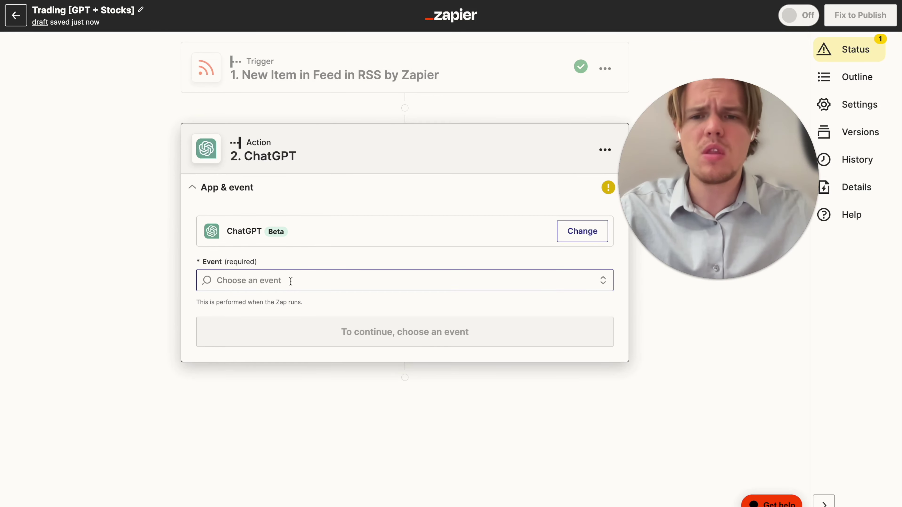
Step: Rename the ChatGPT action step to Ticker
{"action": "left_click", "coordinate": [598, 151]}
{"action": "left_click", "coordinate": [581, 172]}
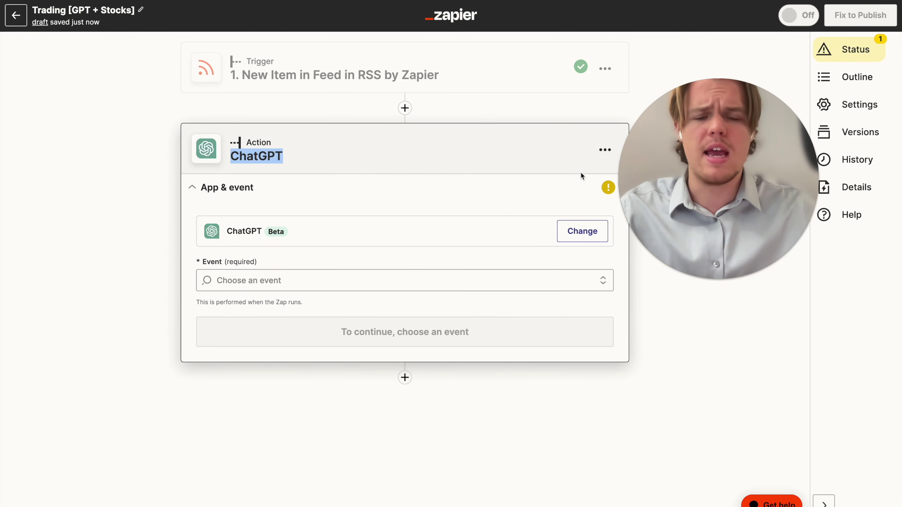
{"action": "type", "text": "Ticker"}
{"action": "key", "text": "Return"}
Step: Set the Ticker step's event to Conversation and continue with the connected ChatGPT account
{"action": "left_click", "coordinate": [335, 282]}
{"action": "left_click", "coordinate": [309, 321]}
{"action": "left_click", "coordinate": [320, 332]}
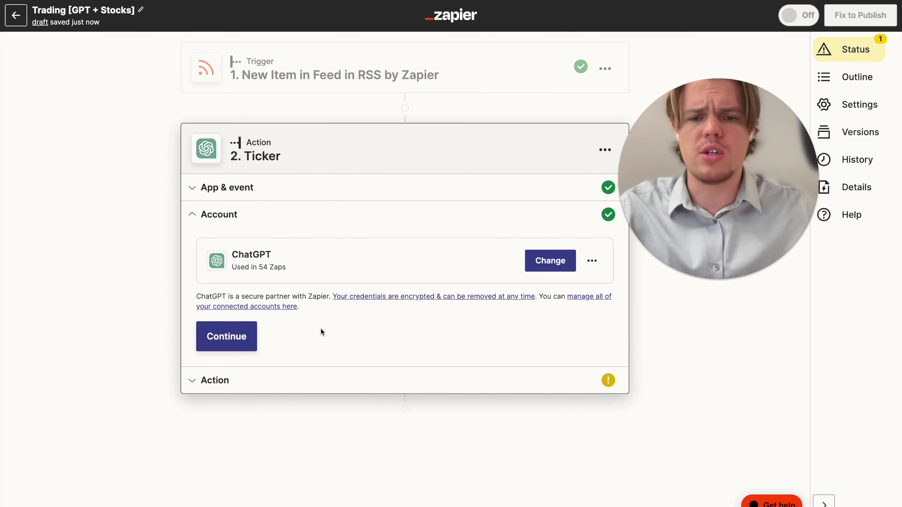
{"action": "left_click", "coordinate": [249, 332]}
Step: Set the user message to "Based on this article headline: ([RSS Title])" followed on a new line by "Generate the stocks ticker, just the ticker."
{"action": "left_click", "coordinate": [274, 237]}
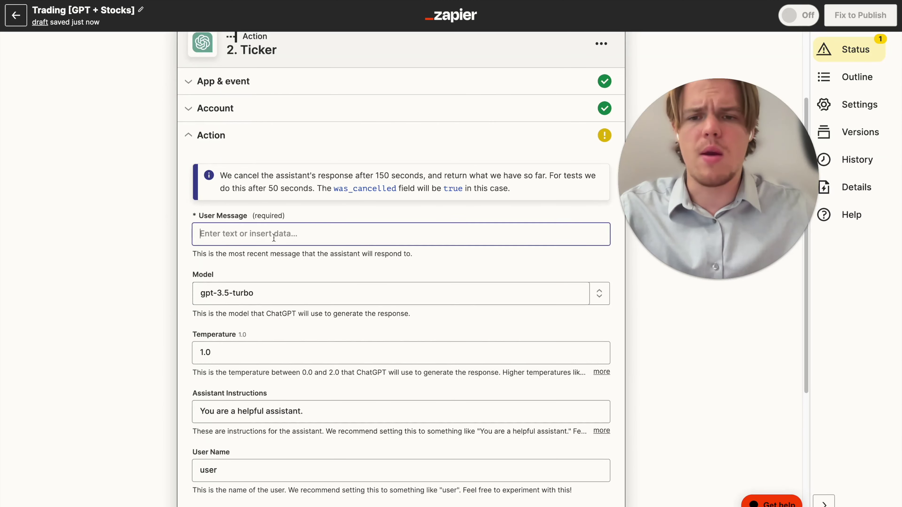
{"action": "type", "text": "Based on this article headl"}
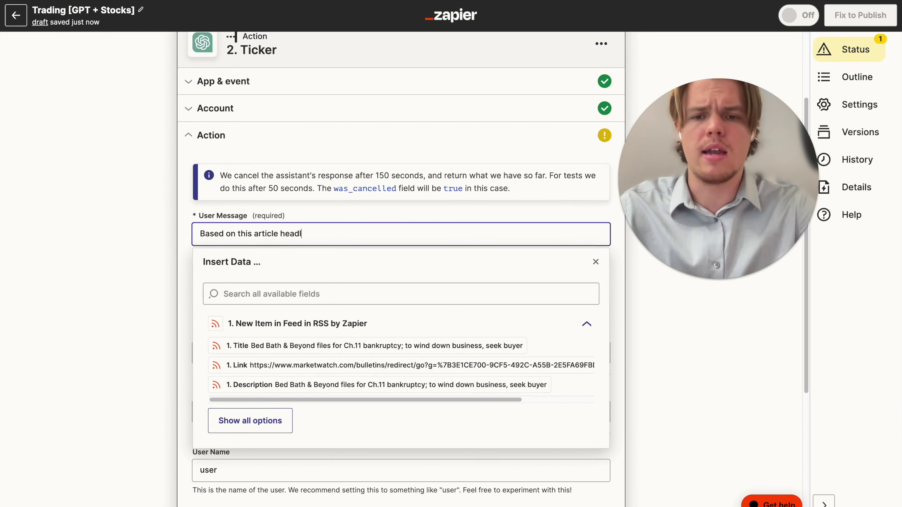
{"action": "type", "text": "ine: ("}
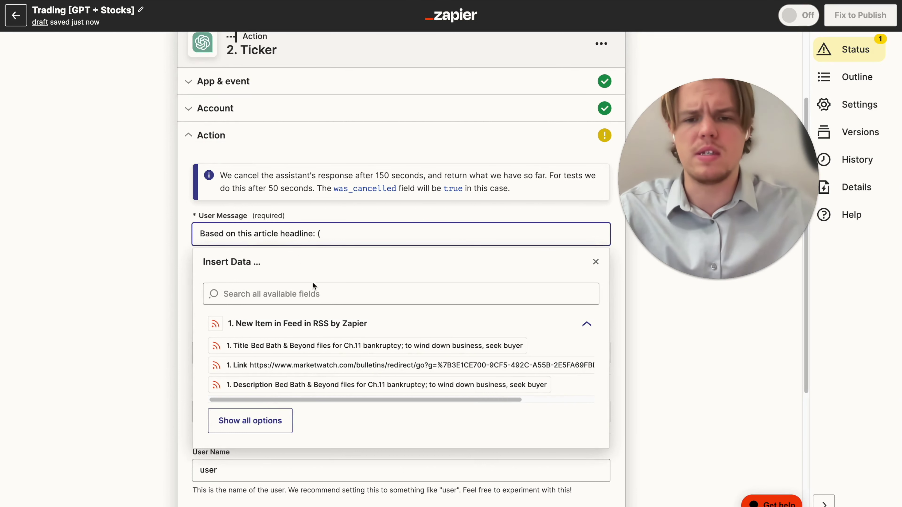
{"action": "left_click", "coordinate": [346, 346]}
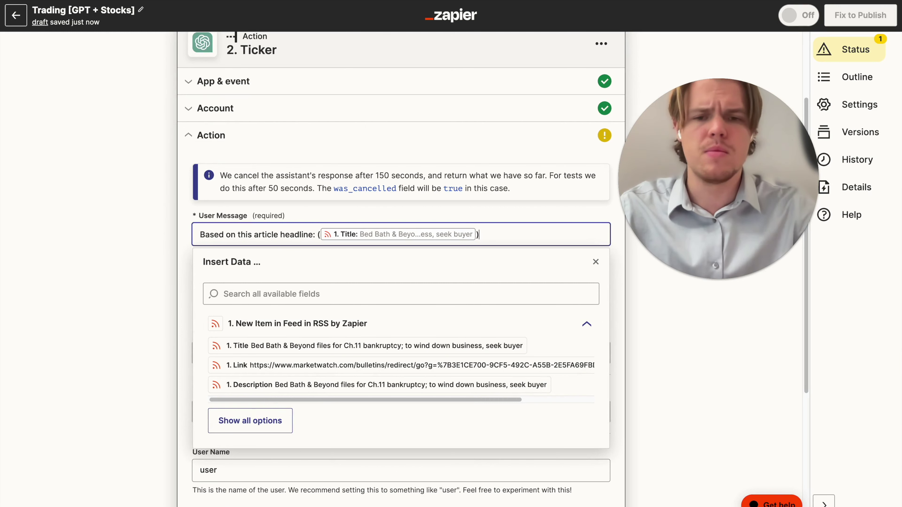
{"action": "type", "text": ")"}
{"action": "key", "text": "Return"}
{"action": "type", "text": "Genera"}
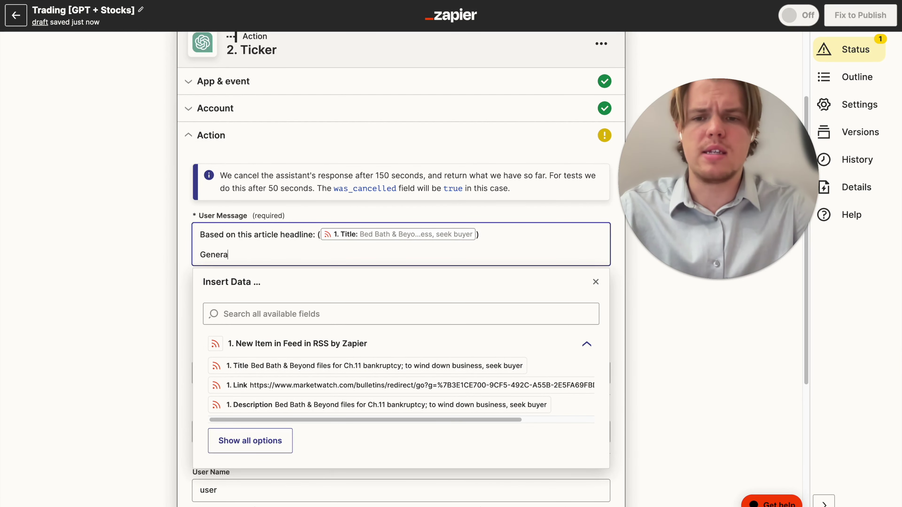
{"action": "type", "text": "te the stoc"}
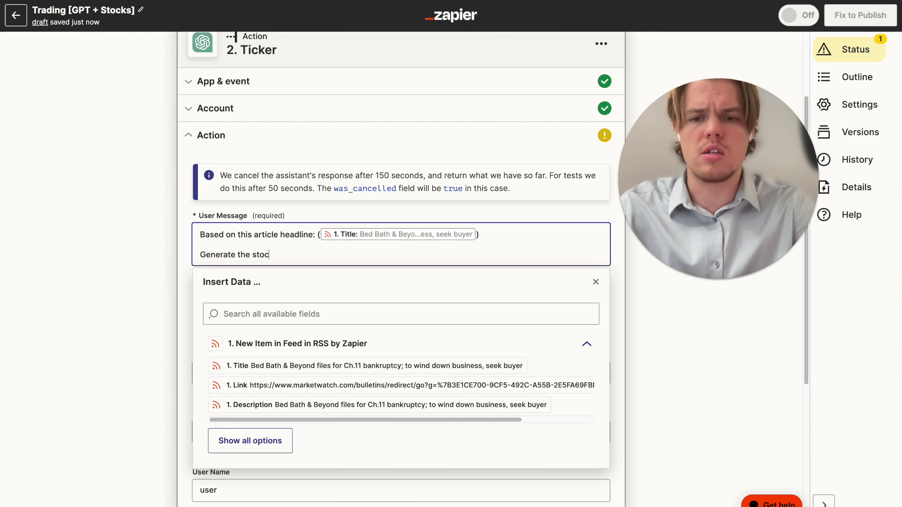
{"action": "type", "text": "ks ticker, just the ticker"}
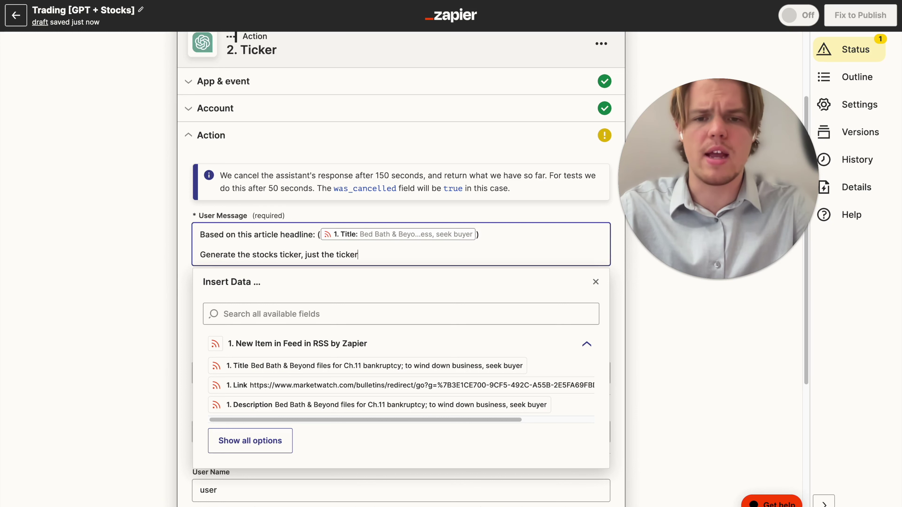
{"action": "type", "text": "."}
{"action": "left_click", "coordinate": [137, 253]}
Step: Choose gpt-4 as the model for the Ticker step
{"action": "scroll", "coordinate": [398, 236], "scroll_direction": "down", "scroll_amount": 3}
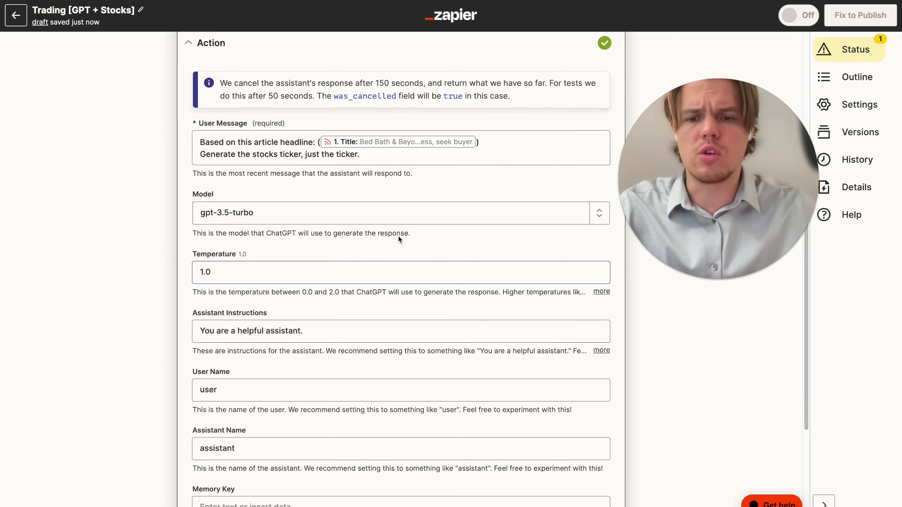
{"action": "left_click", "coordinate": [599, 215]}
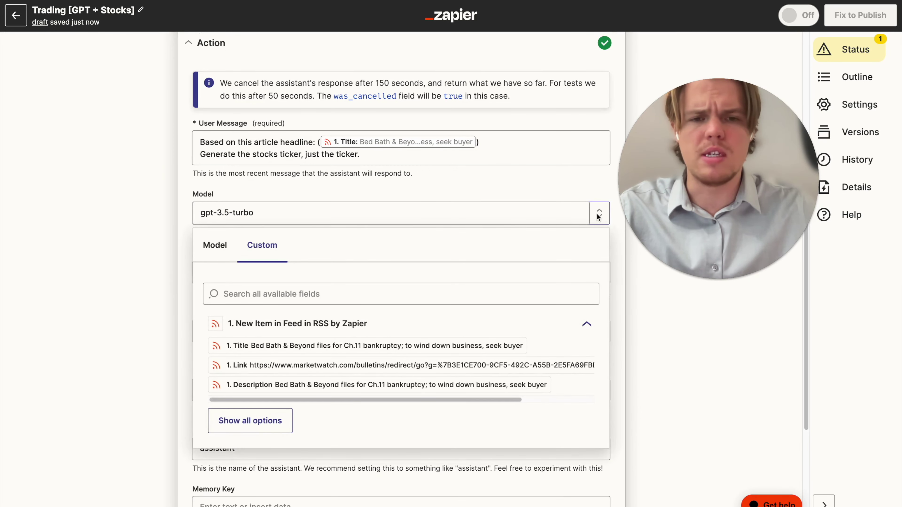
{"action": "left_click", "coordinate": [234, 250]}
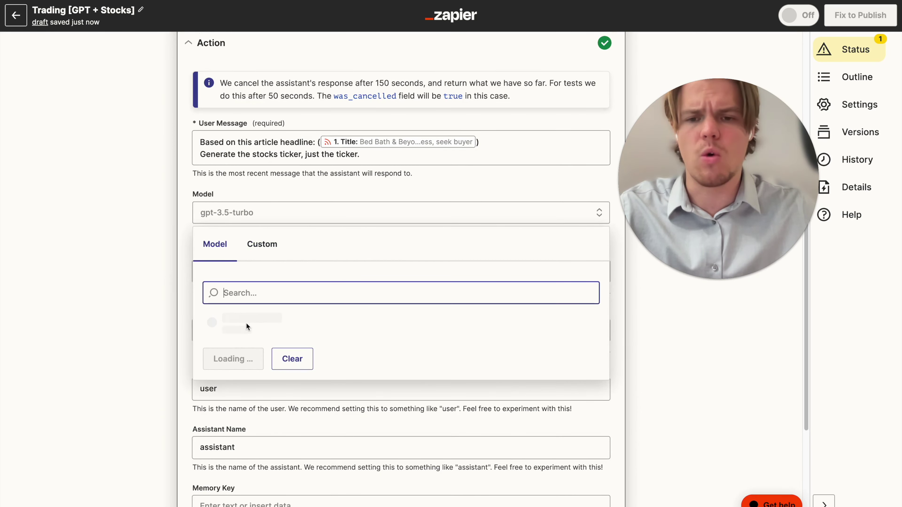
{"action": "scroll", "coordinate": [248, 321], "scroll_direction": "down", "scroll_amount": 2}
{"action": "left_click", "coordinate": [251, 316]}
{"action": "scroll", "coordinate": [219, 337], "scroll_direction": "down", "scroll_amount": 2}
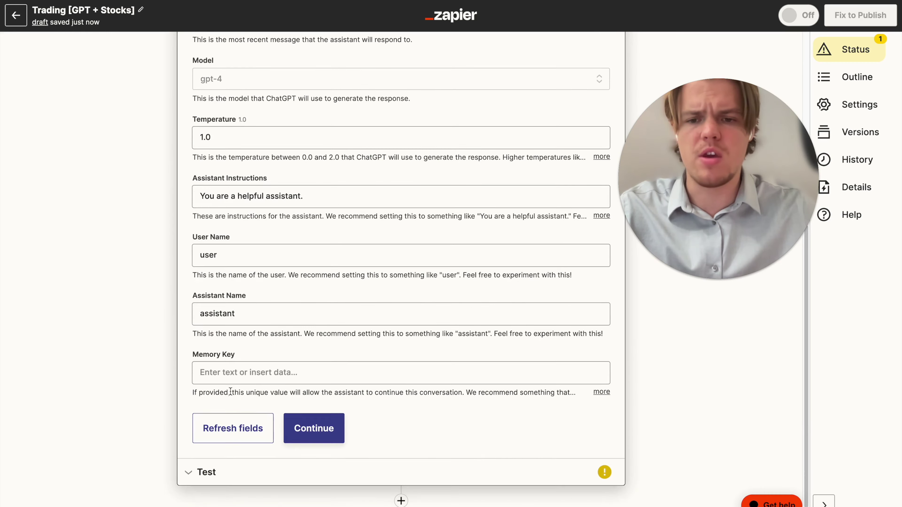
Step: Set the Ticker step's memory key to "stock"
{"action": "left_click", "coordinate": [241, 372]}
{"action": "type", "text": "stock"}
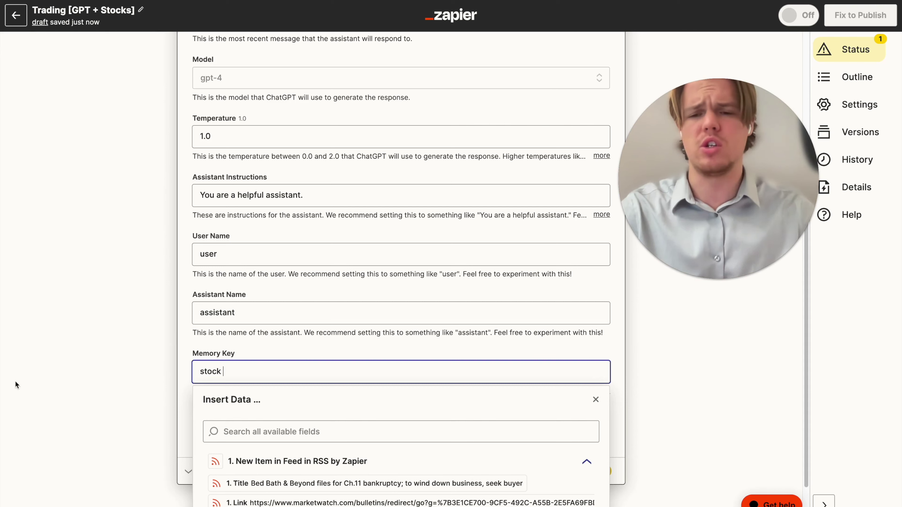
{"action": "left_click", "coordinate": [89, 337]}
{"action": "scroll", "coordinate": [353, 404], "scroll_direction": "down", "scroll_amount": 1}
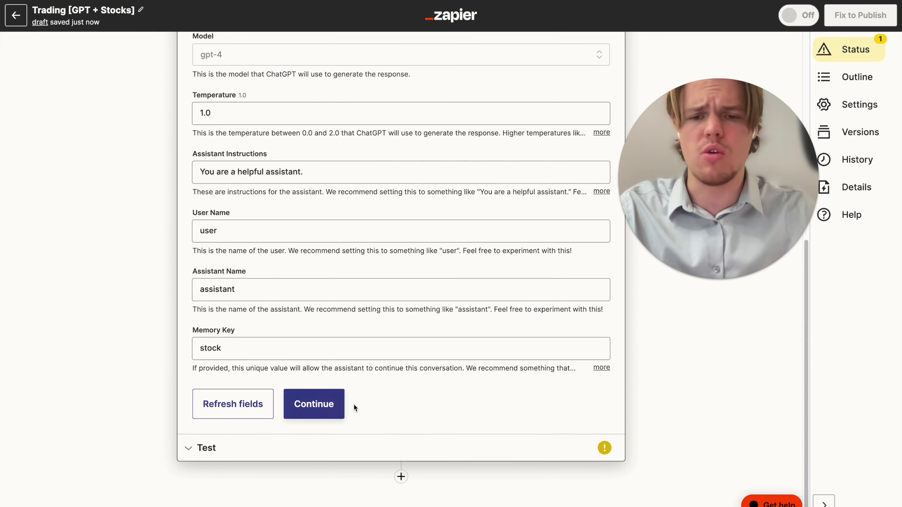
Step: Continue to the Ticker step's test, send the test conversation to ChatGPT, and review the response
{"action": "left_click", "coordinate": [312, 403]}
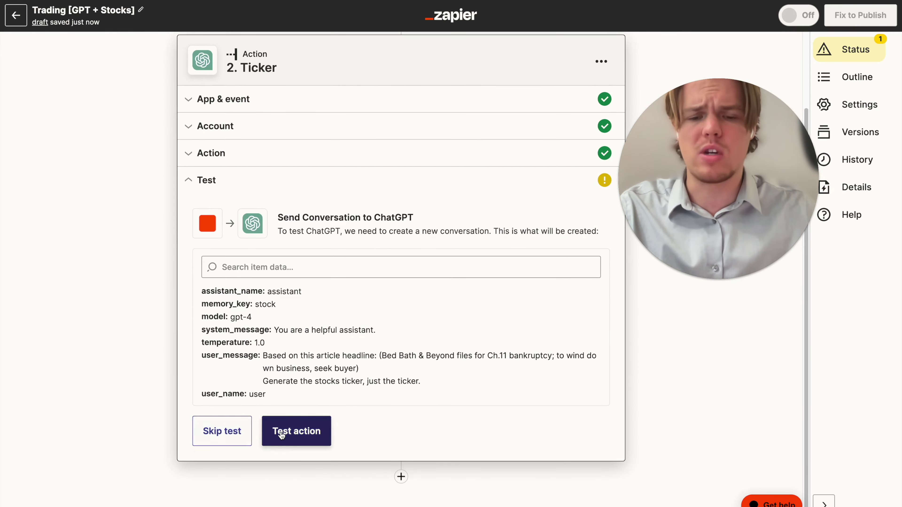
{"action": "left_click", "coordinate": [280, 430]}
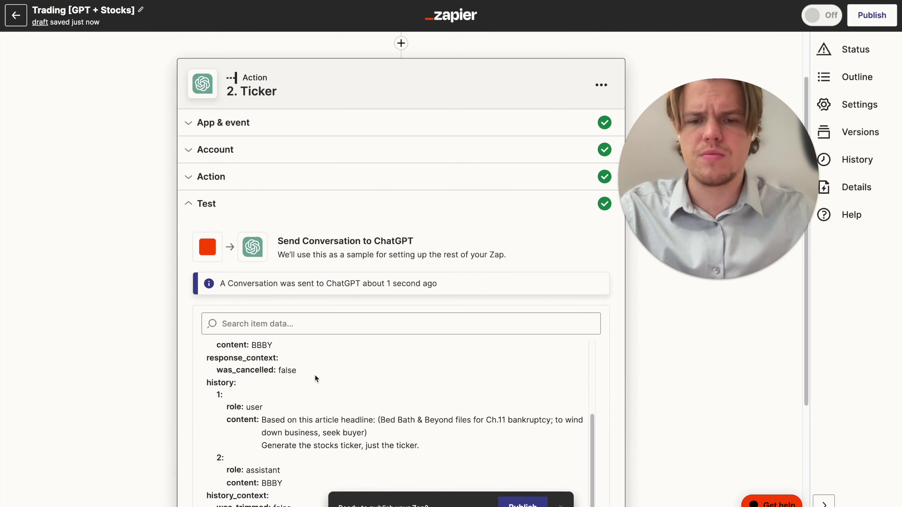
{"action": "scroll", "coordinate": [314, 374], "scroll_direction": "down", "scroll_amount": 5}
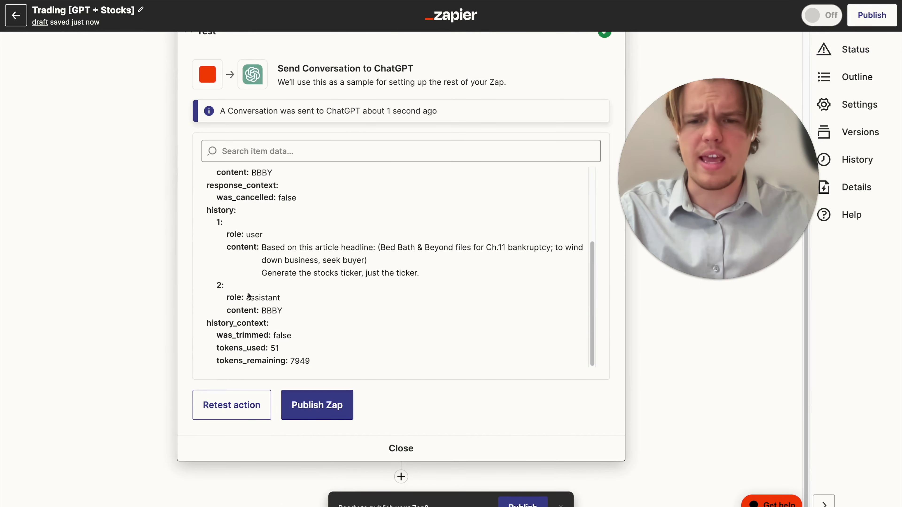
Step: Look up the returned ticker BBBY on Google and examine the company's stock overview and price chart
{"action": "double_click", "coordinate": [271, 311]}
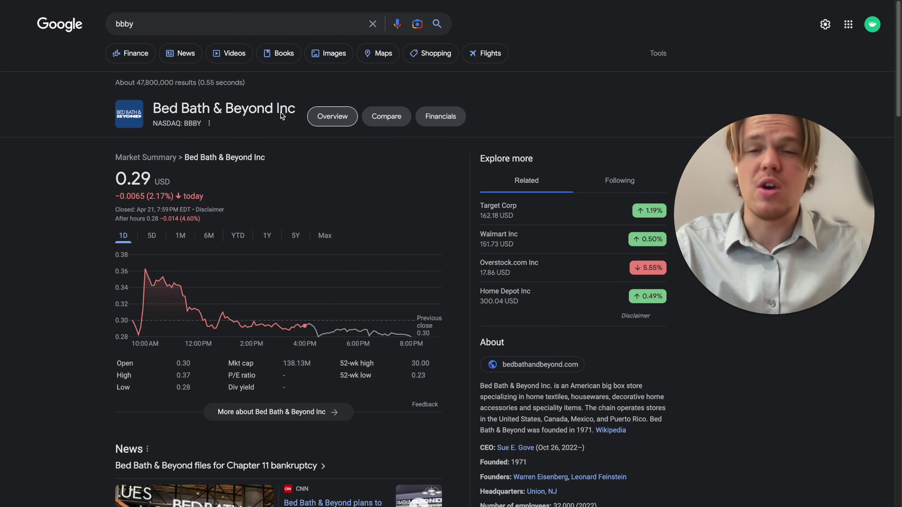
{"action": "scroll", "coordinate": [203, 192], "scroll_direction": "down", "scroll_amount": 2}
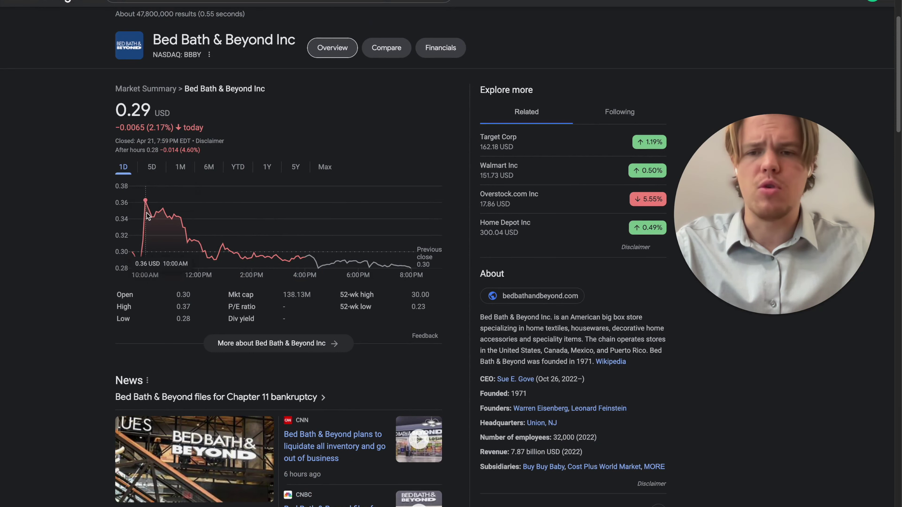
{"action": "scroll", "coordinate": [102, 203], "scroll_direction": "up", "scroll_amount": 1}
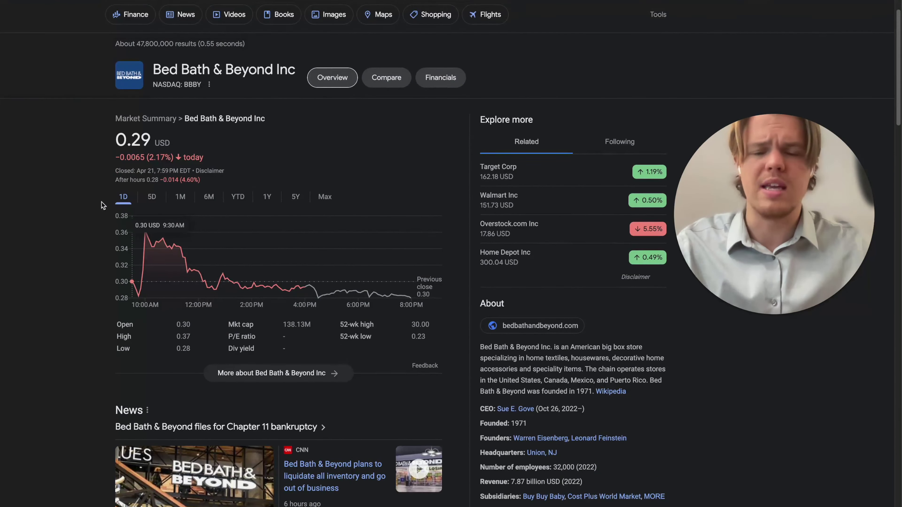
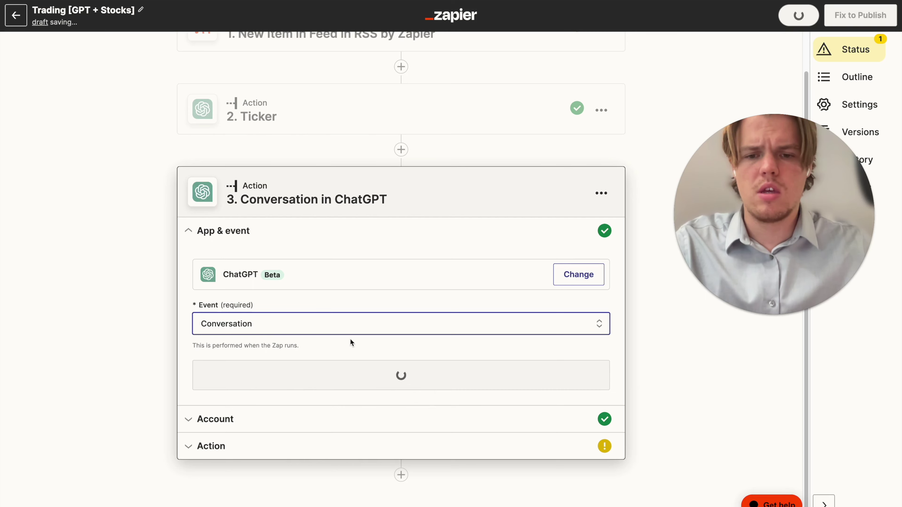
Step: Continue to the third step's action settings and set its user message to "Based on this article headline: ([RSS Title])"
{"action": "left_click", "coordinate": [438, 387]}
{"action": "left_click", "coordinate": [233, 403]}
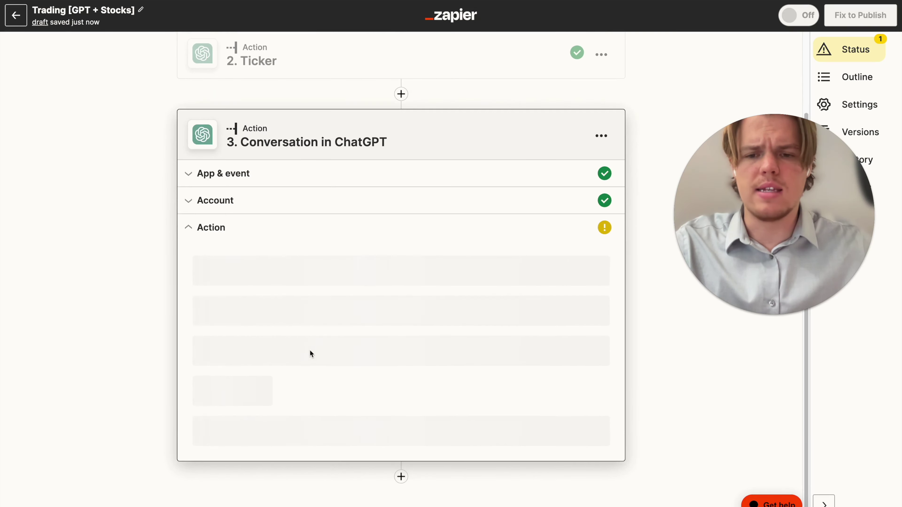
{"action": "left_click", "coordinate": [283, 326]}
{"action": "type", "text": "Based on"}
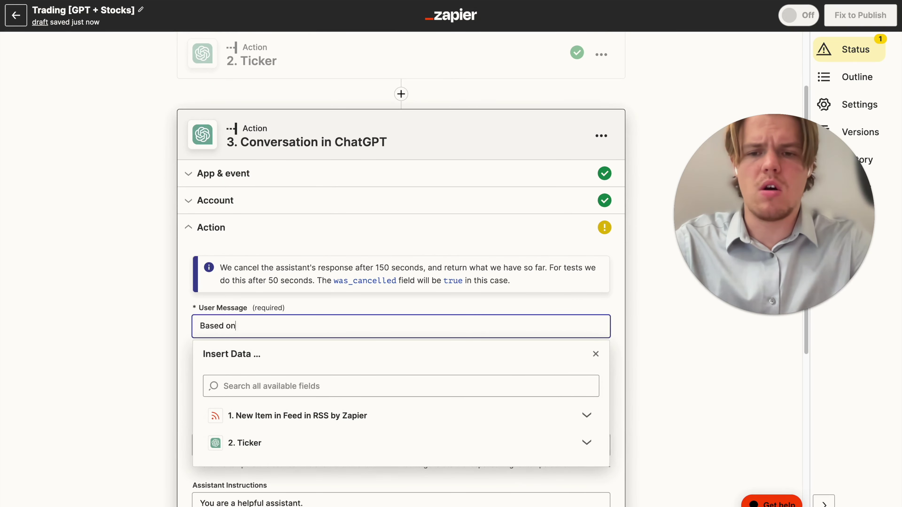
{"action": "type", "text": " this article headline: ("}
{"action": "scroll", "coordinate": [283, 363], "scroll_direction": "down", "scroll_amount": 3}
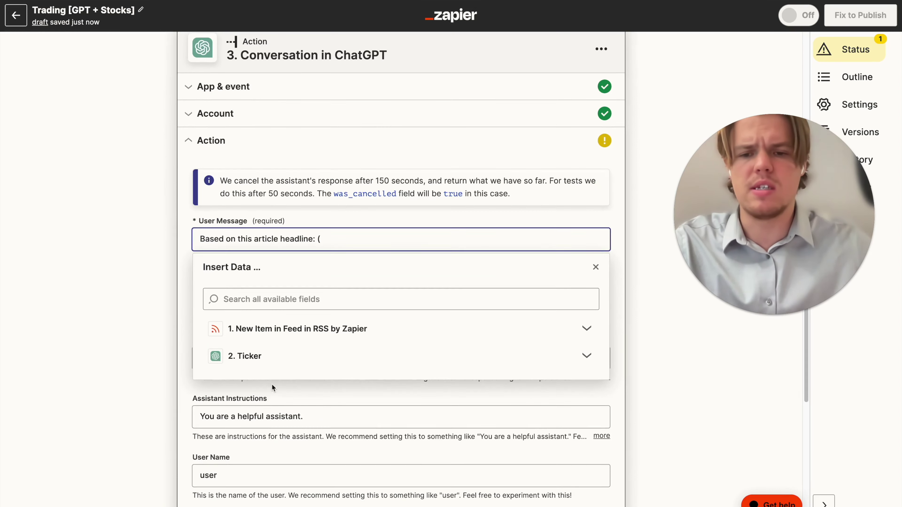
{"action": "left_click", "coordinate": [283, 362]}
{"action": "left_click", "coordinate": [316, 326]}
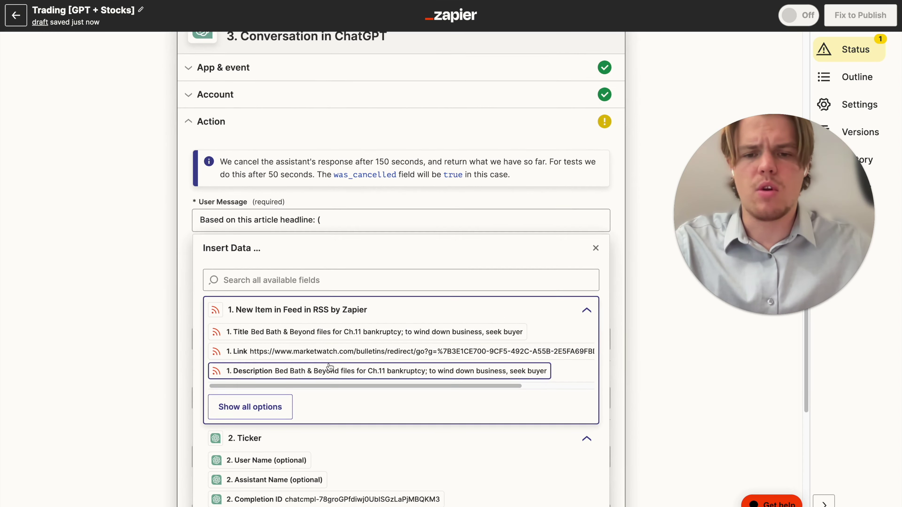
{"action": "left_click", "coordinate": [326, 338]}
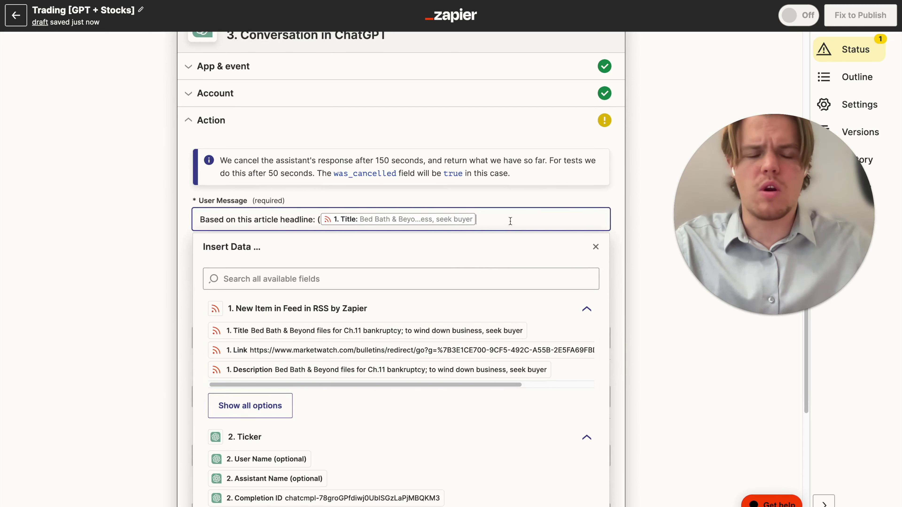
{"action": "type", "text": ")"}
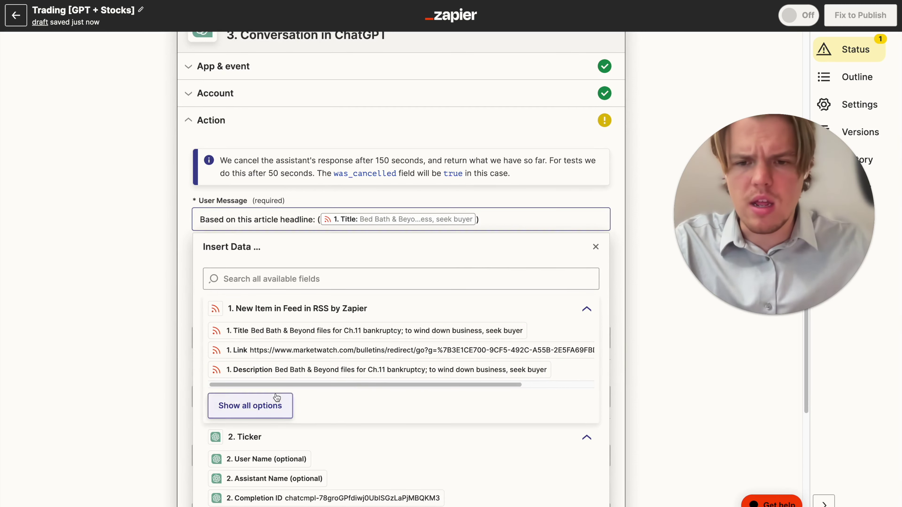
Step: Expand the full list of RSS feed fields available for the user message, review them, and close the list
{"action": "left_click", "coordinate": [277, 397]}
{"action": "scroll", "coordinate": [386, 353], "scroll_direction": "down", "scroll_amount": 5}
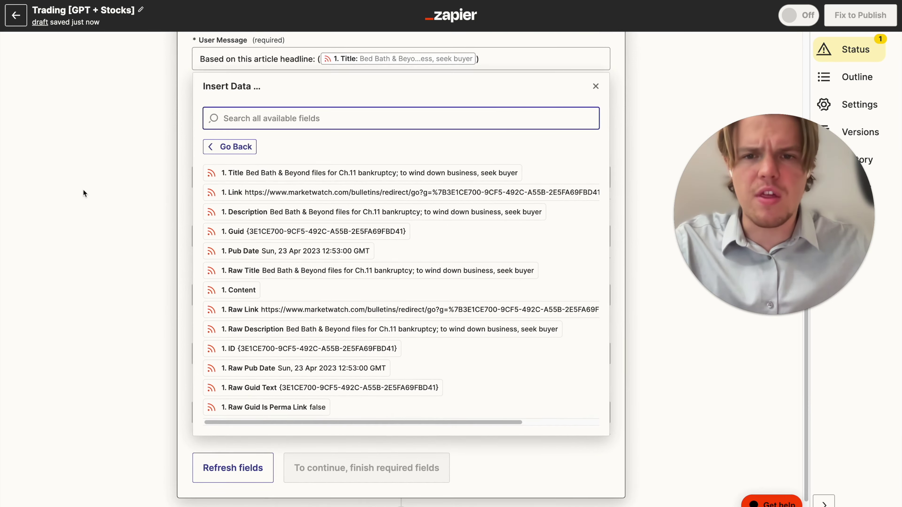
{"action": "left_click", "coordinate": [82, 193]}
{"action": "scroll", "coordinate": [367, 208], "scroll_direction": "up", "scroll_amount": 8}
{"action": "scroll", "coordinate": [367, 208], "scroll_direction": "up", "scroll_amount": 2}
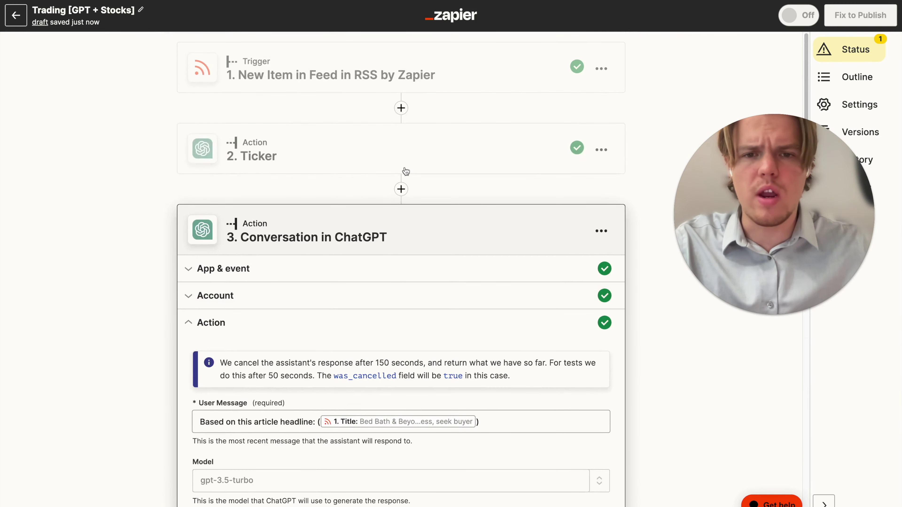
{"action": "left_click", "coordinate": [401, 108]}
{"action": "type", "text": "web"}
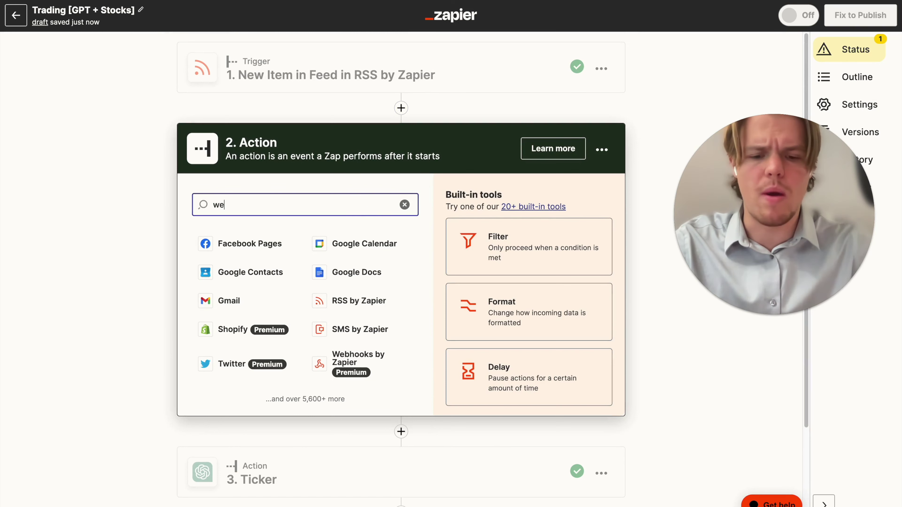
{"action": "left_click", "coordinate": [313, 273]}
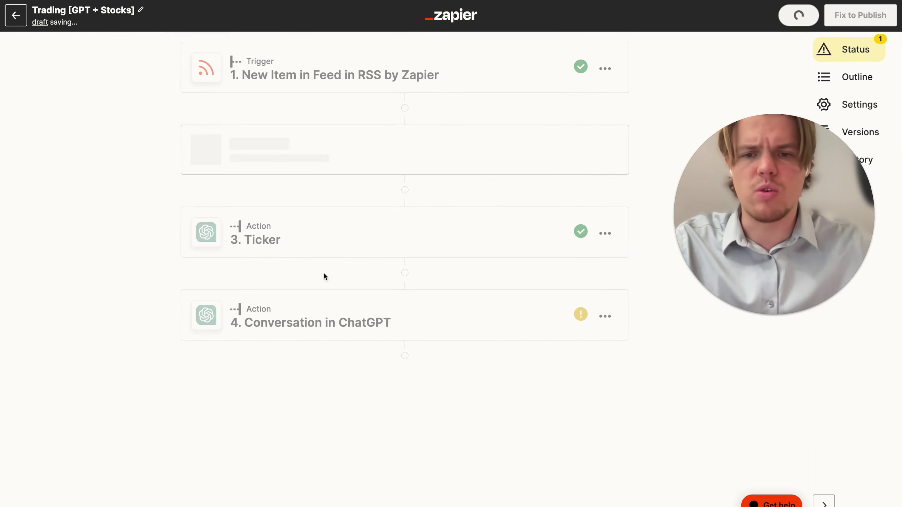
{"action": "left_click", "coordinate": [601, 149]}
{"action": "left_click", "coordinate": [580, 310]}
{"action": "left_click", "coordinate": [579, 310]}
Step: Rename the third step, the ChatGPT conversation action, to "Headline Analysis"
{"action": "left_click", "coordinate": [413, 235]}
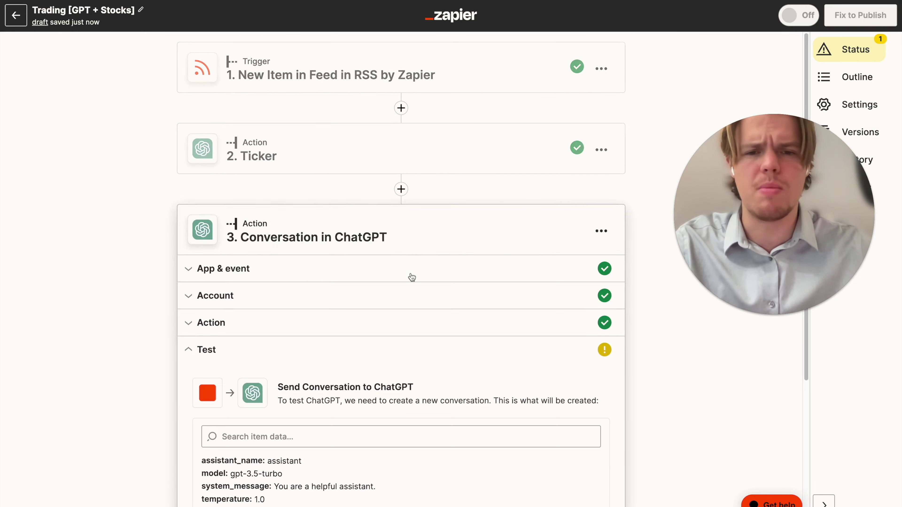
{"action": "scroll", "coordinate": [411, 277], "scroll_direction": "down", "scroll_amount": 2}
{"action": "left_click", "coordinate": [601, 143]}
{"action": "left_click", "coordinate": [550, 174]}
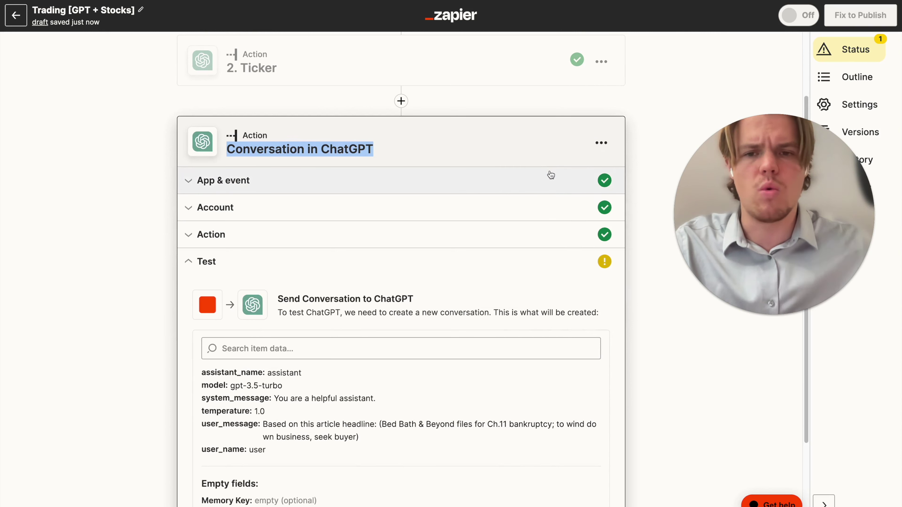
{"action": "type", "text": "Headline Opti"}
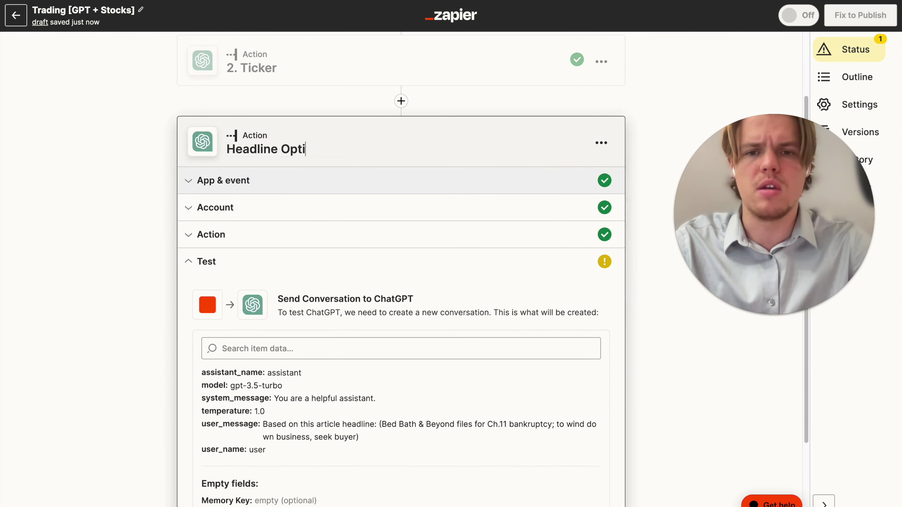
{"action": "key", "text": "BackSpace"}
{"action": "type", "text": "Analyti"}
{"action": "type", "text": "is"}
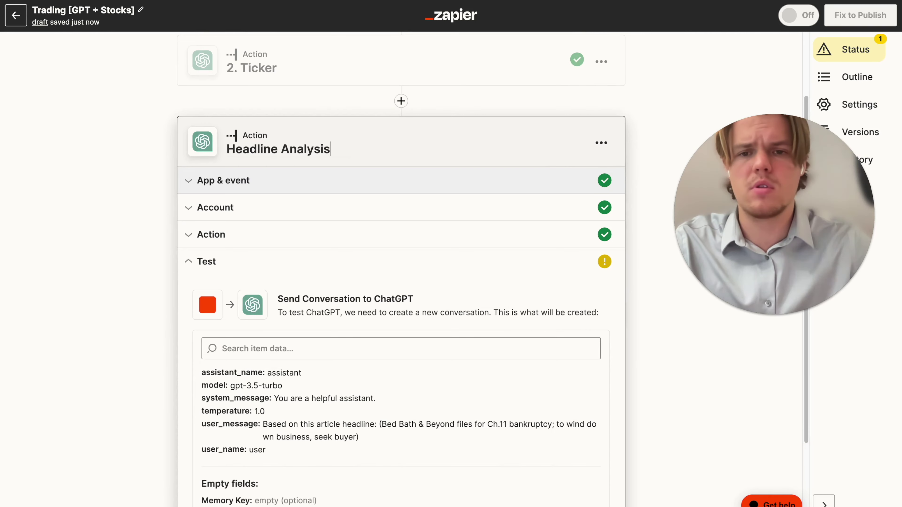
{"action": "left_click", "coordinate": [114, 227]}
Step: Add the line "Generate a score between 0 and 100, 100 being a strong buy and 0 being a strong sell." to Headline Analysis's user message
{"action": "scroll", "coordinate": [260, 144], "scroll_direction": "down", "scroll_amount": 3}
{"action": "left_click", "coordinate": [261, 124]}
{"action": "scroll", "coordinate": [364, 278], "scroll_direction": "down", "scroll_amount": 2}
{"action": "left_click", "coordinate": [529, 346]}
{"action": "key", "text": "Return"}
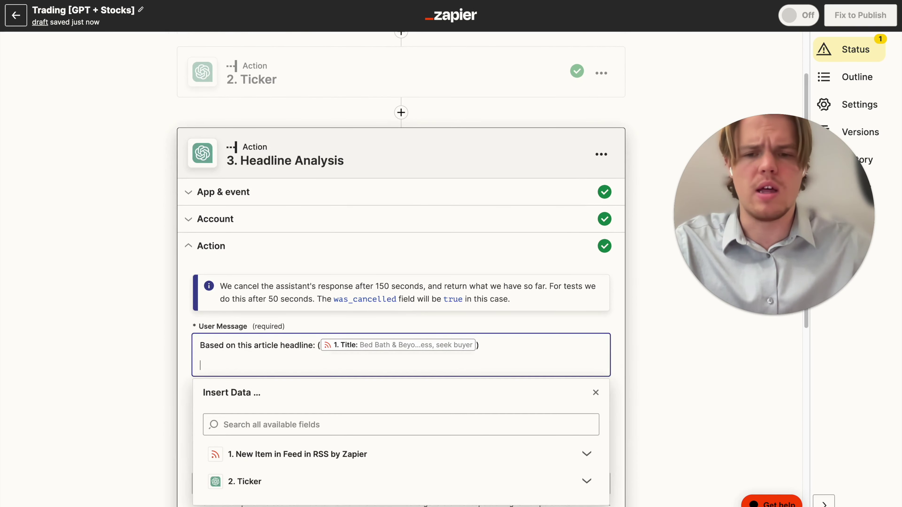
{"action": "type", "text": "Generate a scor"}
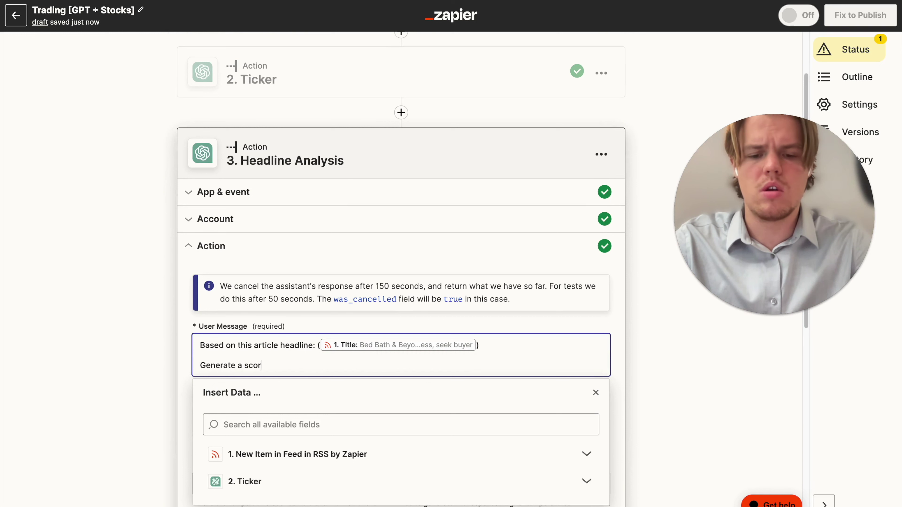
{"action": "type", "text": "e betwen "}
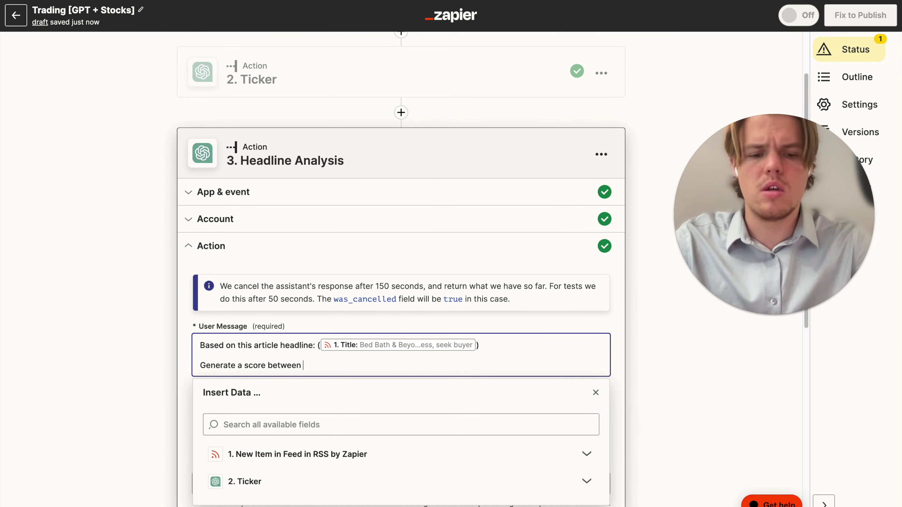
{"action": "type", "text": "0 and 100, 100 being a strong buy and 0 being a strong sel"}
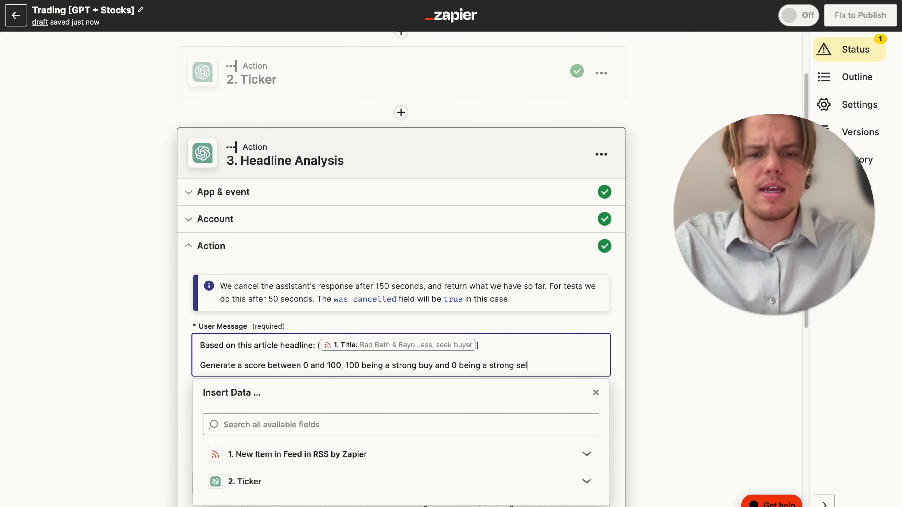
{"action": "type", "text": "l"}
{"action": "left_click", "coordinate": [140, 339]}
Step: Set the Headline Analysis step's ChatGPT model to gpt-4
{"action": "scroll", "coordinate": [229, 330], "scroll_direction": "down", "scroll_amount": 10}
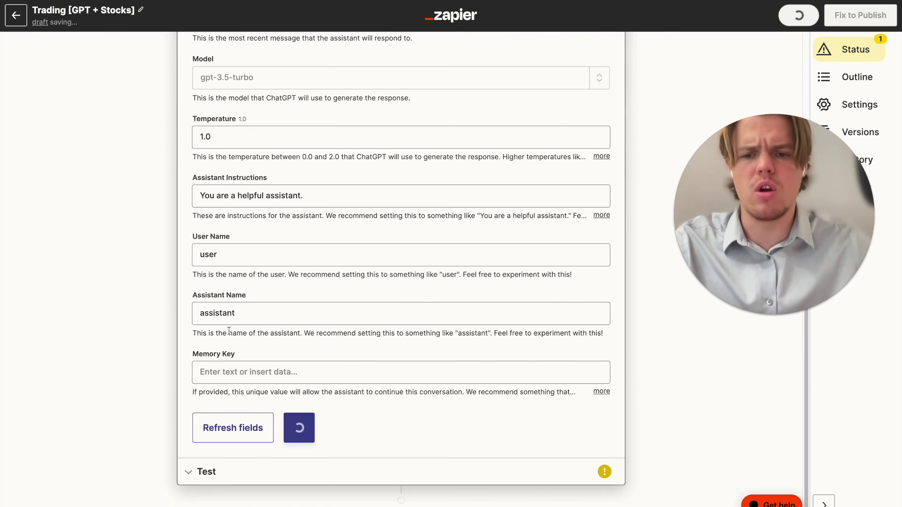
{"action": "scroll", "coordinate": [346, 137], "scroll_direction": "up", "scroll_amount": 2}
{"action": "left_click", "coordinate": [447, 151]}
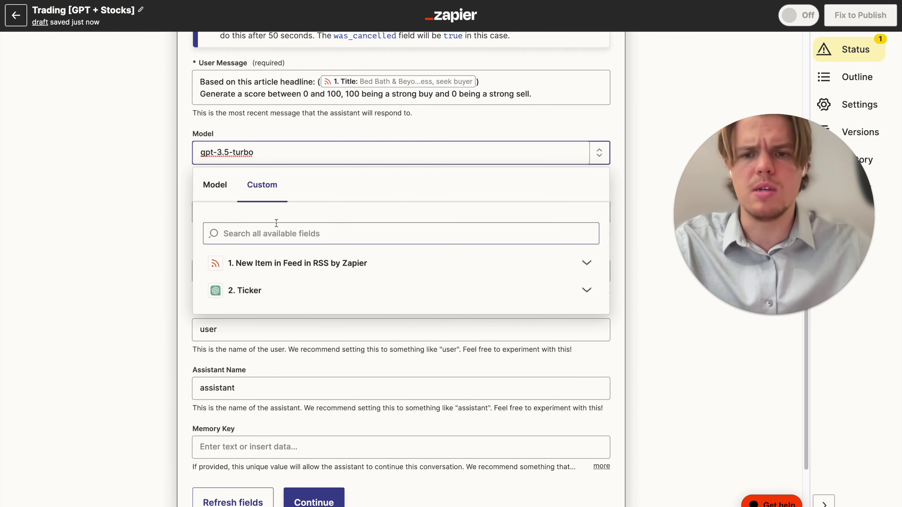
{"action": "left_click", "coordinate": [214, 184]}
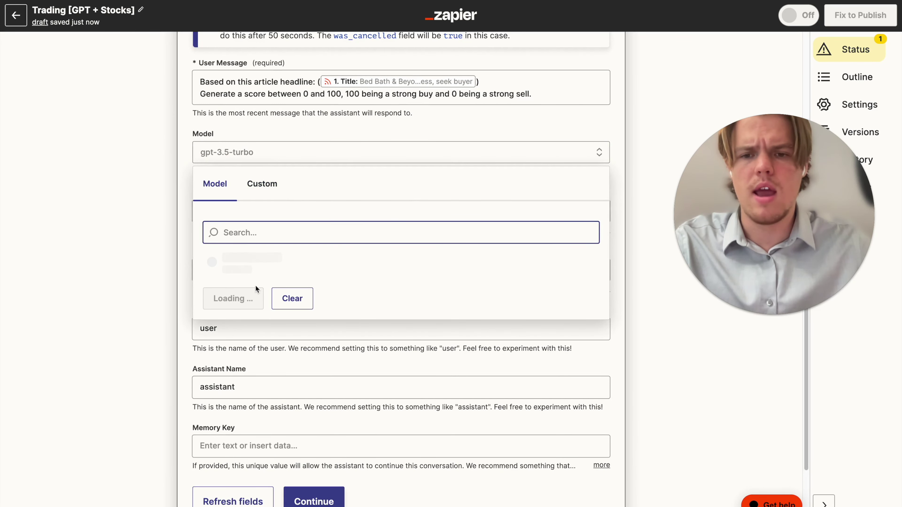
{"action": "left_click", "coordinate": [259, 323]}
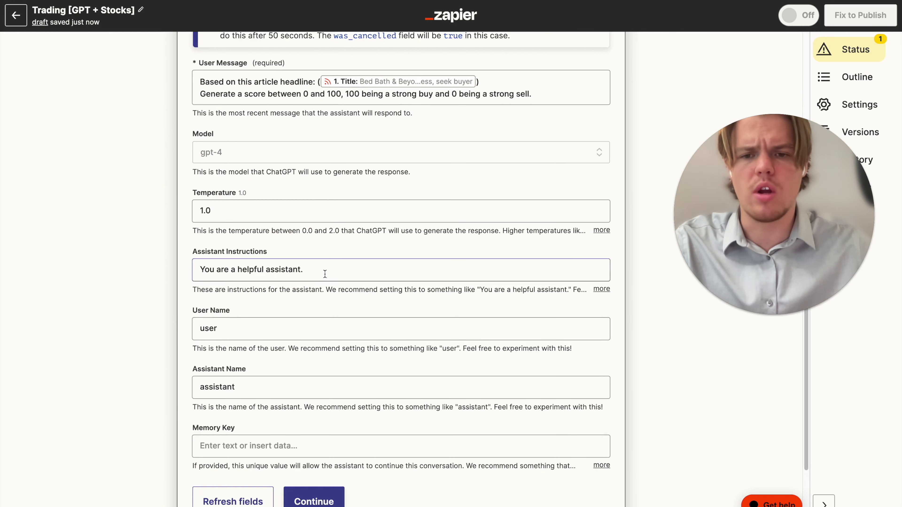
Step: Set the assistant instructions to "You are a stock expert." and the memory key to "stocktip"
{"action": "left_click_drag", "start_coordinate": [325, 274], "coordinate": [251, 273]}
{"action": "type", "text": "stock expert."}
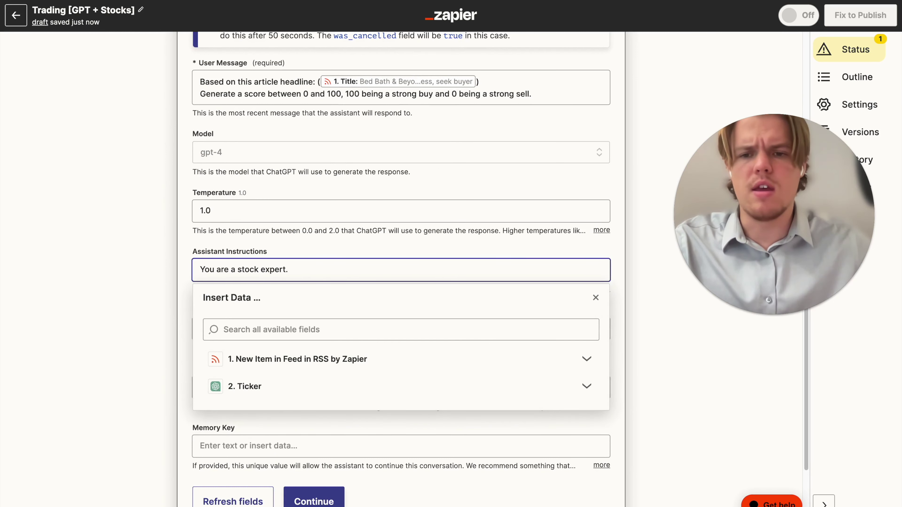
{"action": "left_click", "coordinate": [107, 279]}
{"action": "scroll", "coordinate": [261, 346], "scroll_direction": "down", "scroll_amount": 3}
{"action": "left_click", "coordinate": [263, 347]}
{"action": "type", "text": "stocktip"}
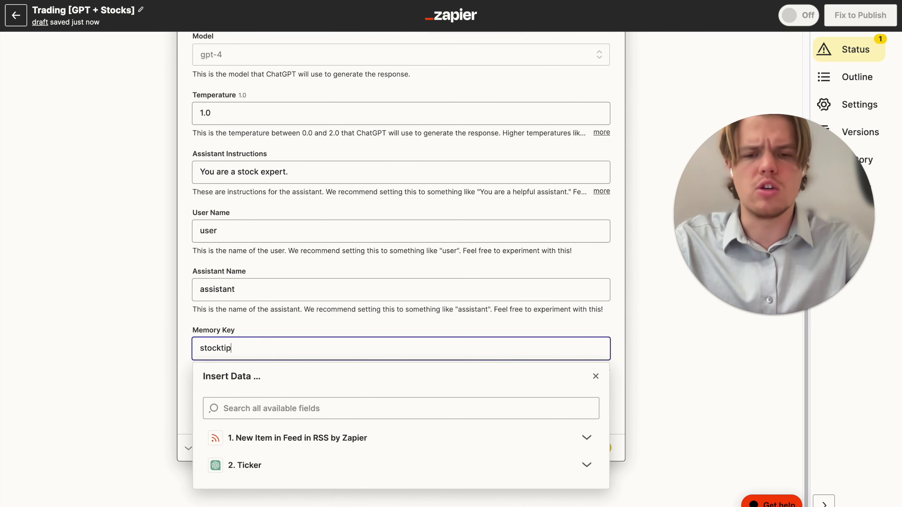
{"action": "left_click", "coordinate": [131, 316]}
Step: Continue to the Headline Analysis test, send the conversation to ChatGPT, and review the scoring response
{"action": "left_click", "coordinate": [342, 408]}
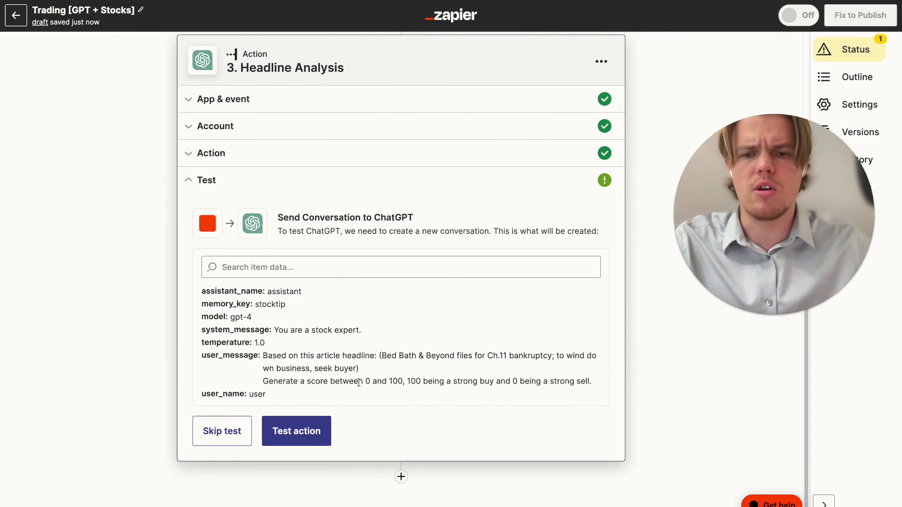
{"action": "left_click", "coordinate": [302, 430]}
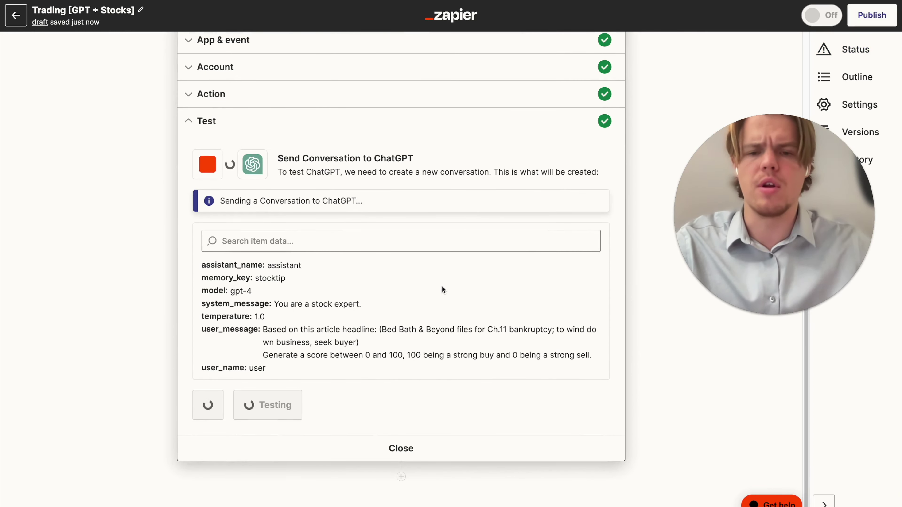
{"action": "scroll", "coordinate": [379, 347], "scroll_direction": "down", "scroll_amount": 2}
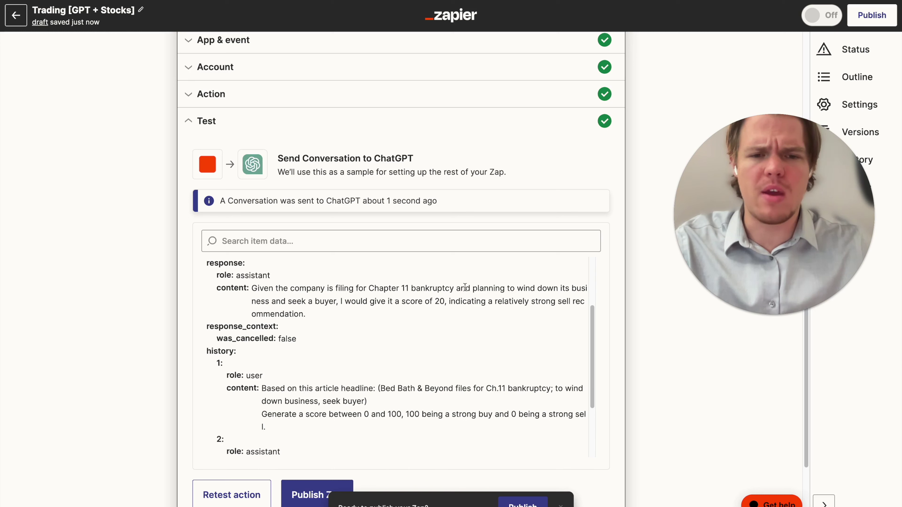
{"action": "scroll", "coordinate": [490, 290], "scroll_direction": "up", "scroll_amount": 1}
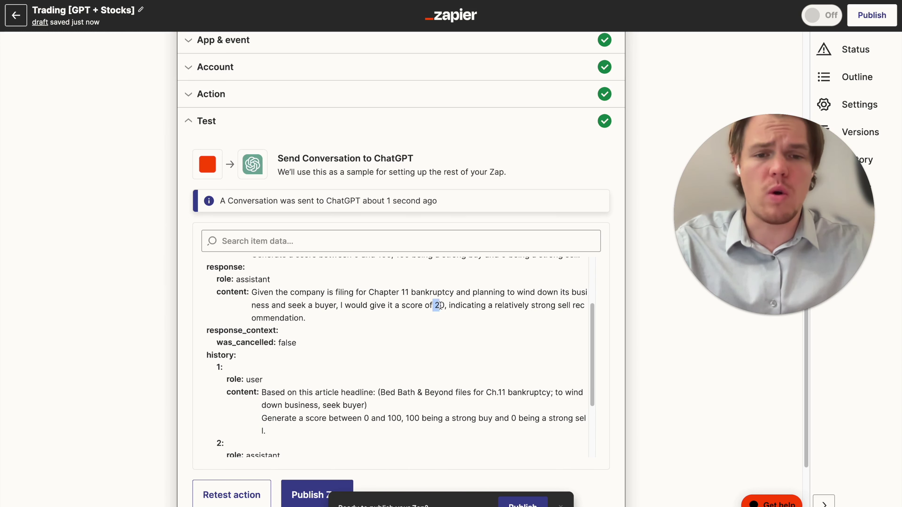
{"action": "scroll", "coordinate": [139, 344], "scroll_direction": "up", "scroll_amount": 1}
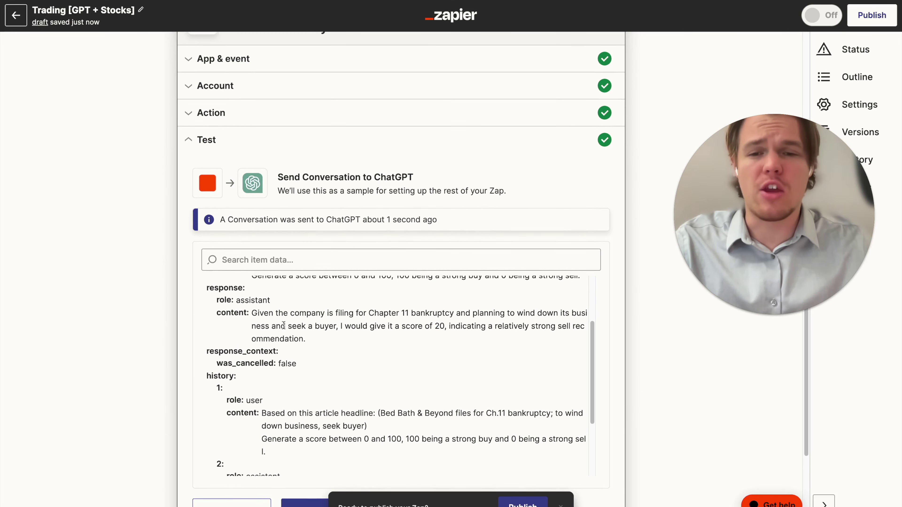
Step: Reopen the action settings and add "Parameter: Just generate the number score no text before or after." as a new line of the user message
{"action": "scroll", "coordinate": [302, 326], "scroll_direction": "up", "scroll_amount": 3}
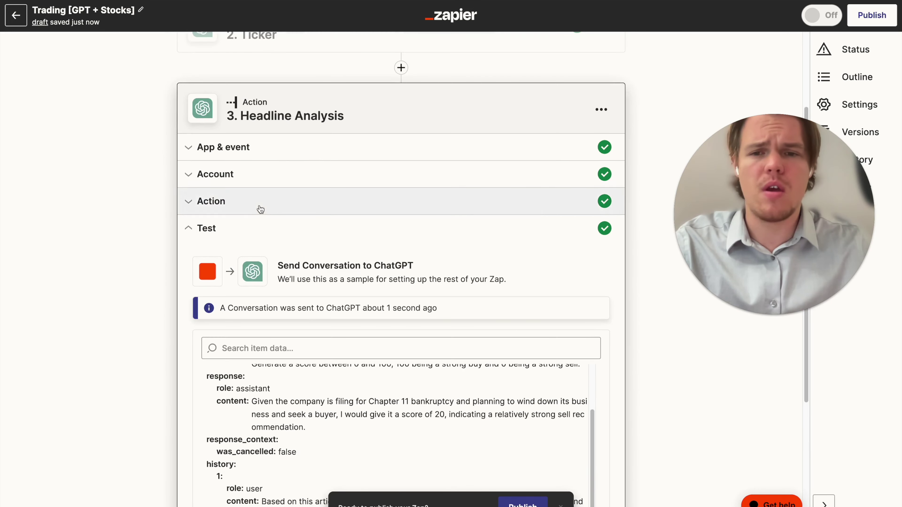
{"action": "left_click", "coordinate": [258, 207]}
{"action": "scroll", "coordinate": [446, 320], "scroll_direction": "down", "scroll_amount": 3}
{"action": "left_click", "coordinate": [547, 333]}
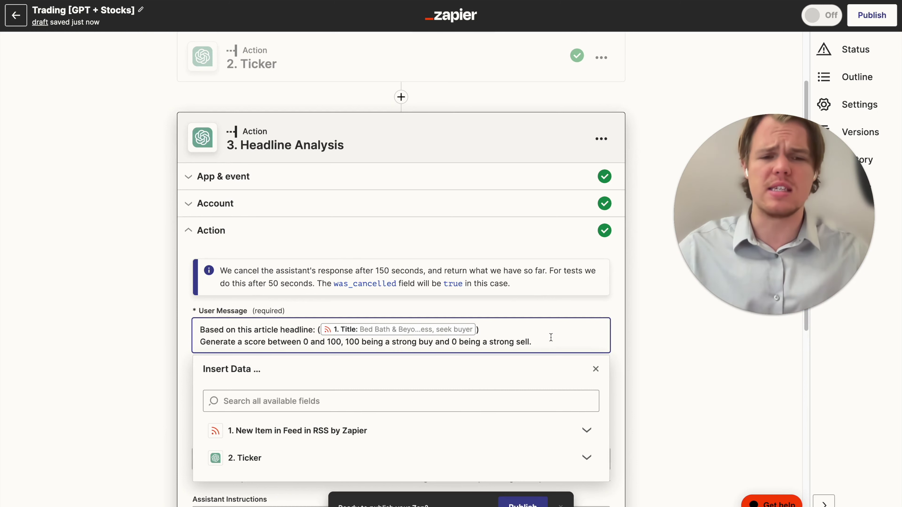
{"action": "key", "text": "Return"}
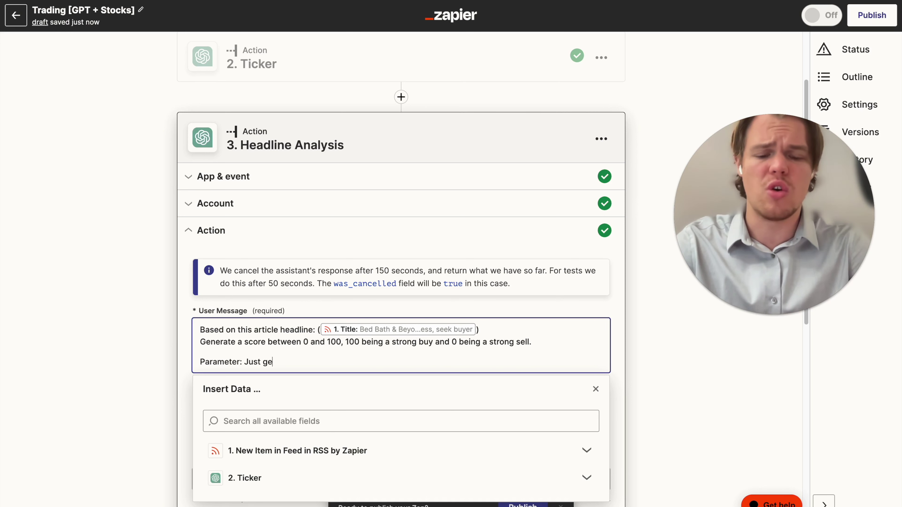
{"action": "type", "text": "Parameter: Just generat ethe number"}
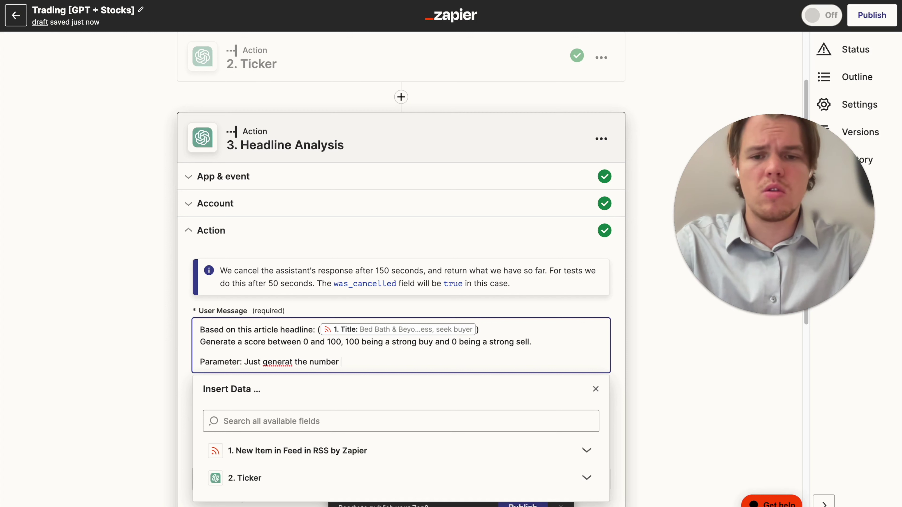
{"action": "key", "text": "BackSpace"}
{"action": "key", "text": "BackSpace"}
{"action": "type", "text": "xt before or af"}
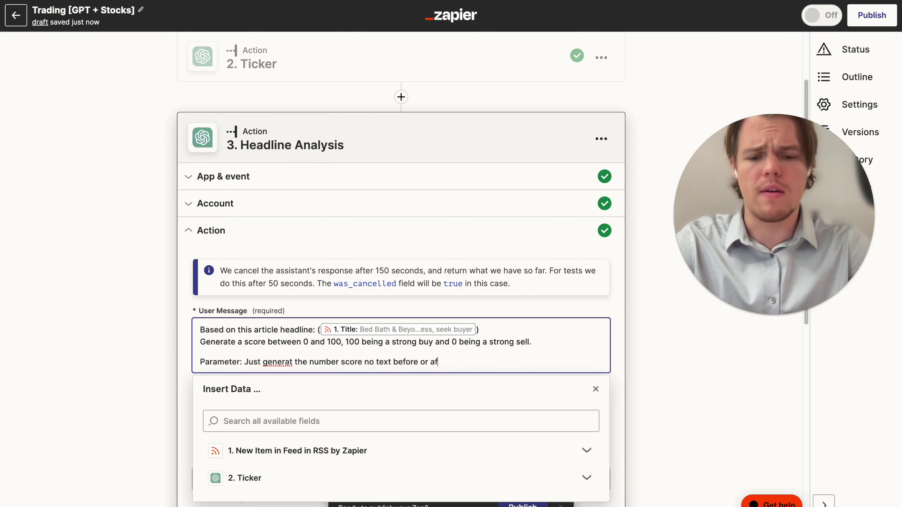
{"action": "type", "text": "ter."}
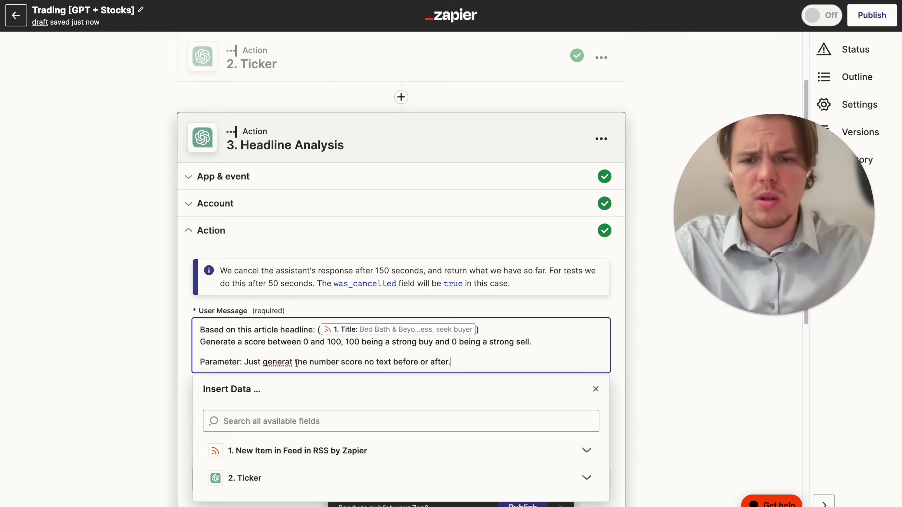
{"action": "type", "text": "e"}
{"action": "left_click", "coordinate": [136, 361]}
Step: Change the Headline Analysis step's memory key to "stocktip1"
{"action": "scroll", "coordinate": [238, 369], "scroll_direction": "down", "scroll_amount": 10}
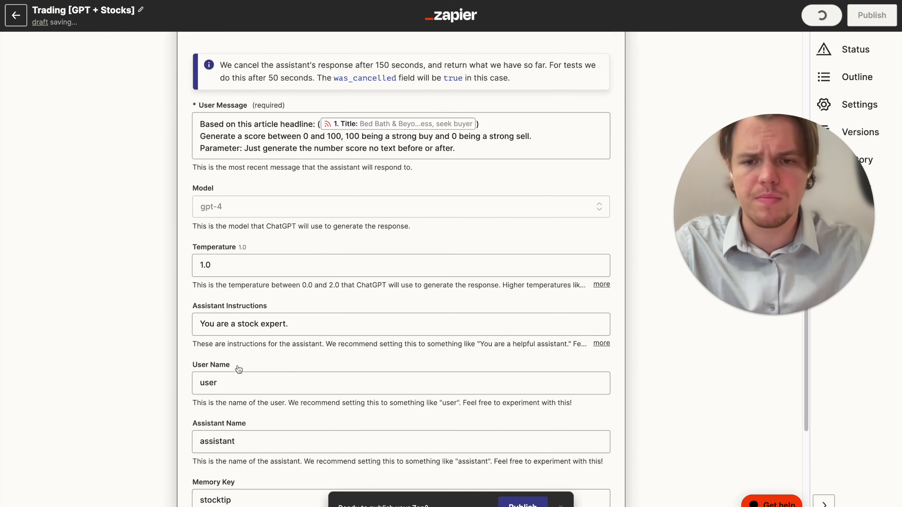
{"action": "left_click", "coordinate": [331, 375]}
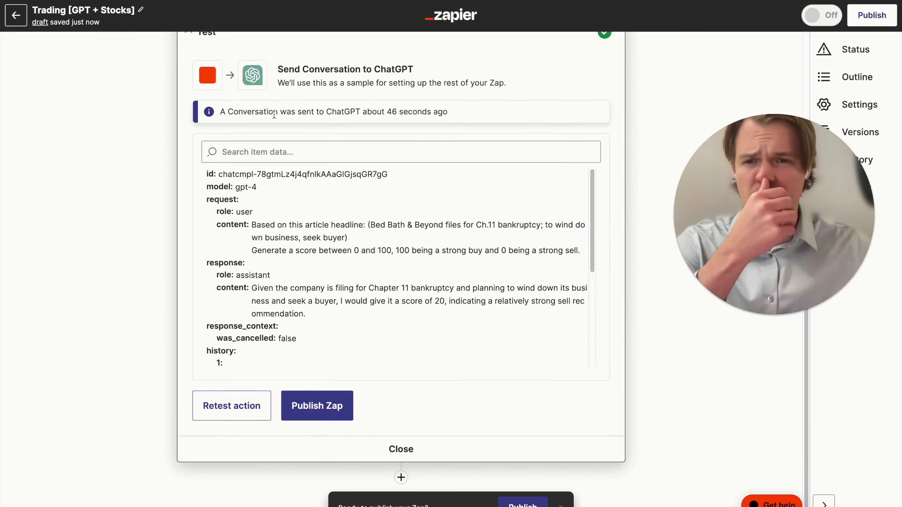
{"action": "scroll", "coordinate": [270, 113], "scroll_direction": "up", "scroll_amount": 4}
{"action": "left_click", "coordinate": [269, 106]}
{"action": "scroll", "coordinate": [270, 213], "scroll_direction": "up", "scroll_amount": 6}
{"action": "scroll", "coordinate": [270, 213], "scroll_direction": "down", "scroll_amount": 10}
{"action": "left_click", "coordinate": [250, 405]}
{"action": "left_click", "coordinate": [161, 392]}
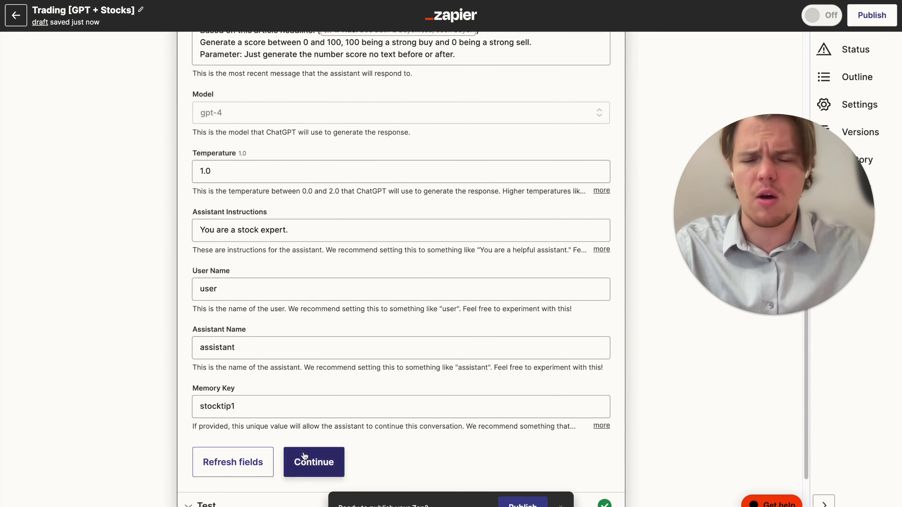
Step: Continue to the test, resend the updated headline conversation to ChatGPT, and check the response content
{"action": "left_click", "coordinate": [312, 461]}
{"action": "left_click", "coordinate": [235, 404]}
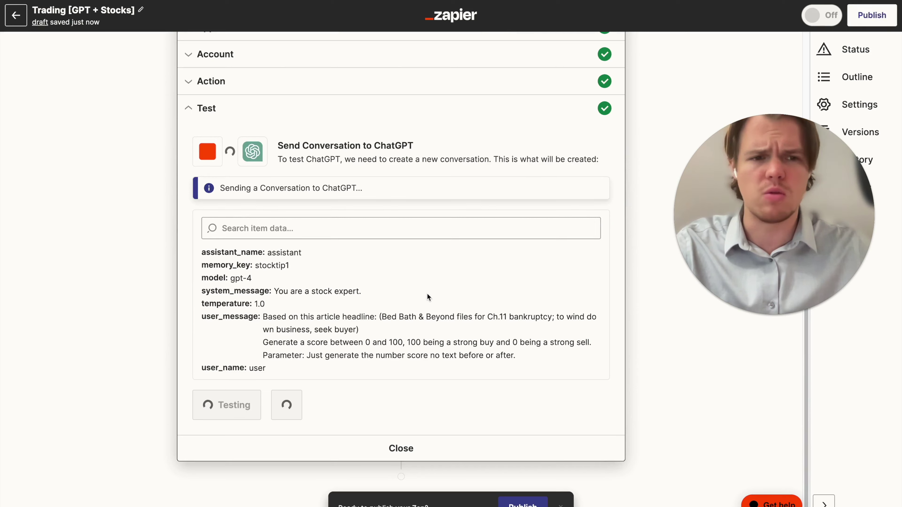
{"action": "double_click", "coordinate": [256, 300]}
{"action": "left_click", "coordinate": [256, 300]}
{"action": "scroll", "coordinate": [256, 300], "scroll_direction": "down", "scroll_amount": 3}
{"action": "scroll", "coordinate": [122, 306], "scroll_direction": "up", "scroll_amount": 5}
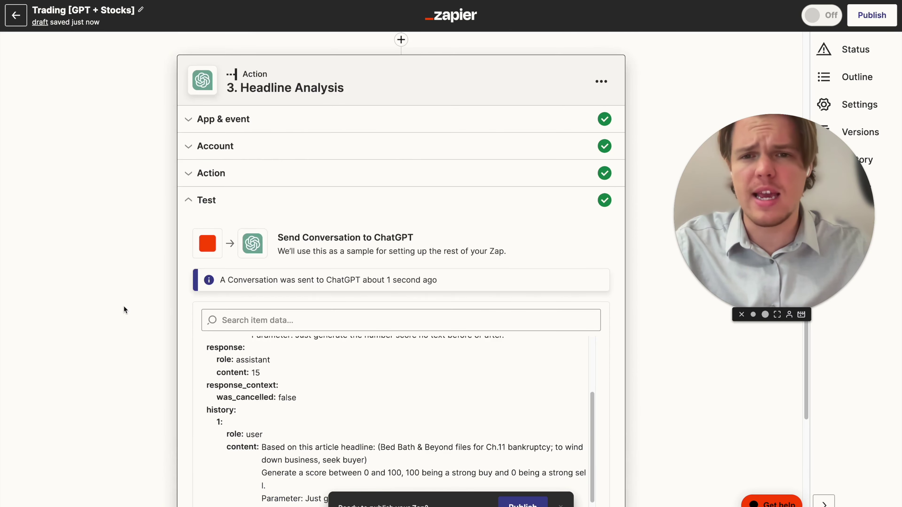
Step: Reopen the Headline Analysis action settings and review the user message and the remaining fields
{"action": "scroll", "coordinate": [124, 305], "scroll_direction": "down", "scroll_amount": 3}
{"action": "left_click", "coordinate": [288, 61]}
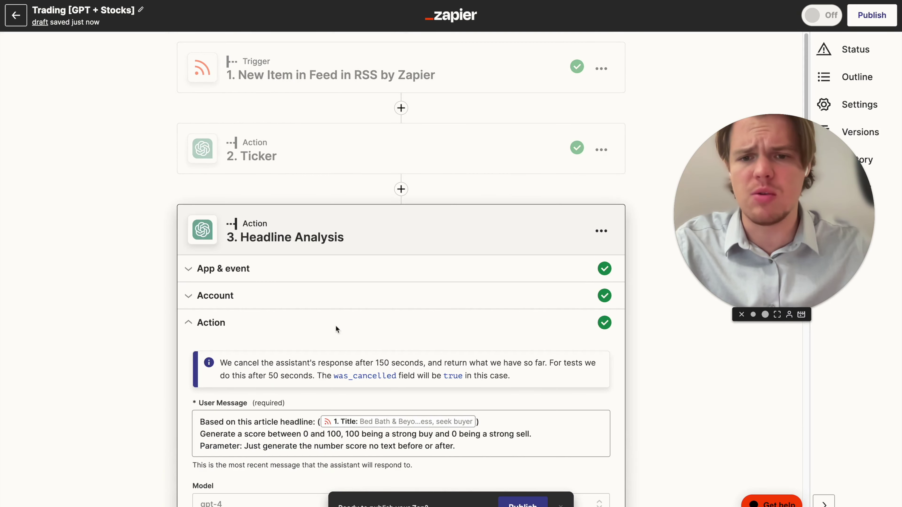
{"action": "scroll", "coordinate": [83, 336], "scroll_direction": "down", "scroll_amount": 12}
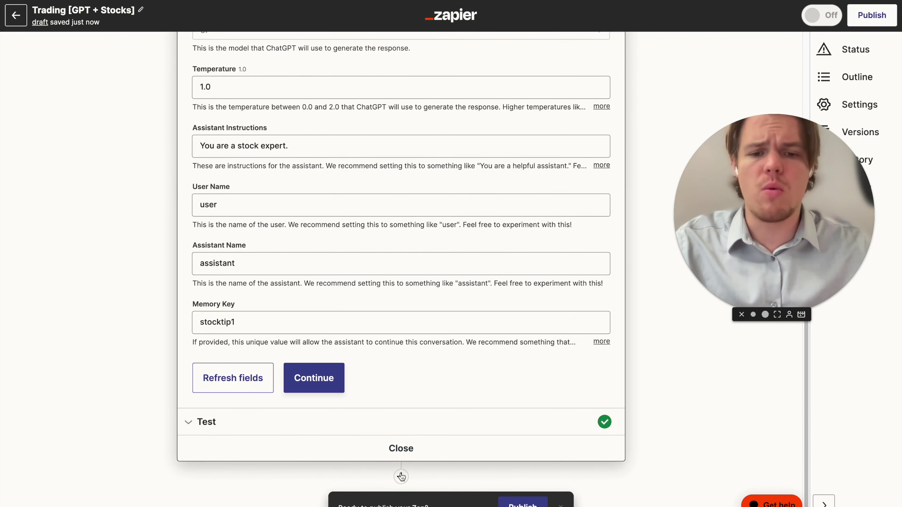
Step: Add a ChatGPT action after the Headline Analysis step and rename it "Buy or Sell?"
{"action": "left_click", "coordinate": [401, 477]}
{"action": "type", "text": "chatgpt"}
{"action": "left_click", "coordinate": [347, 316]}
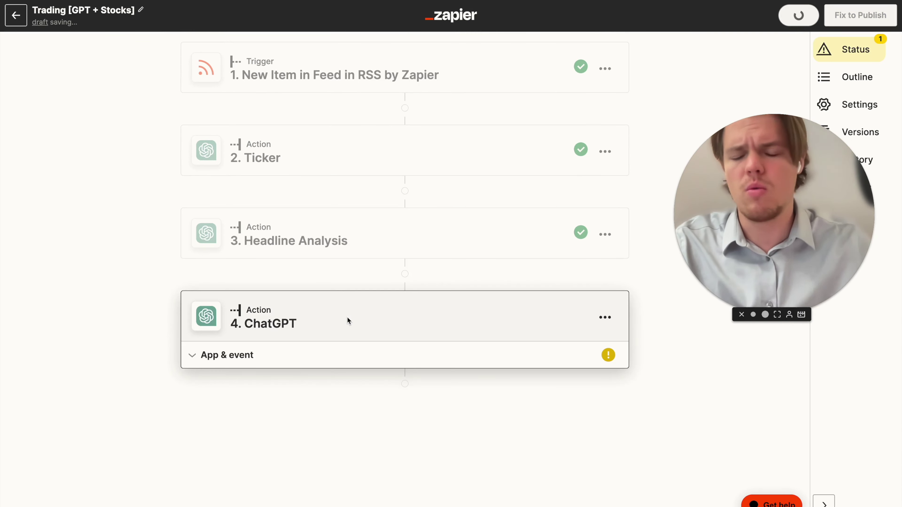
{"action": "left_click", "coordinate": [601, 249]}
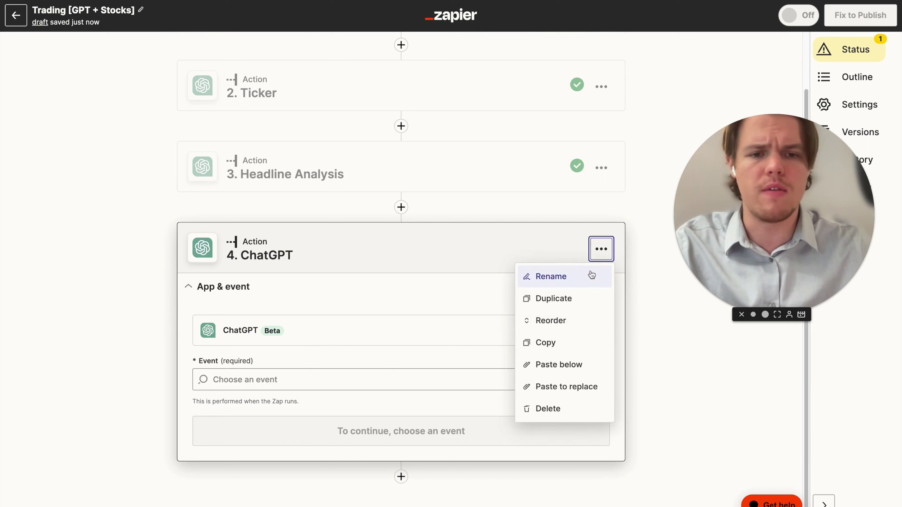
{"action": "left_click", "coordinate": [591, 276]}
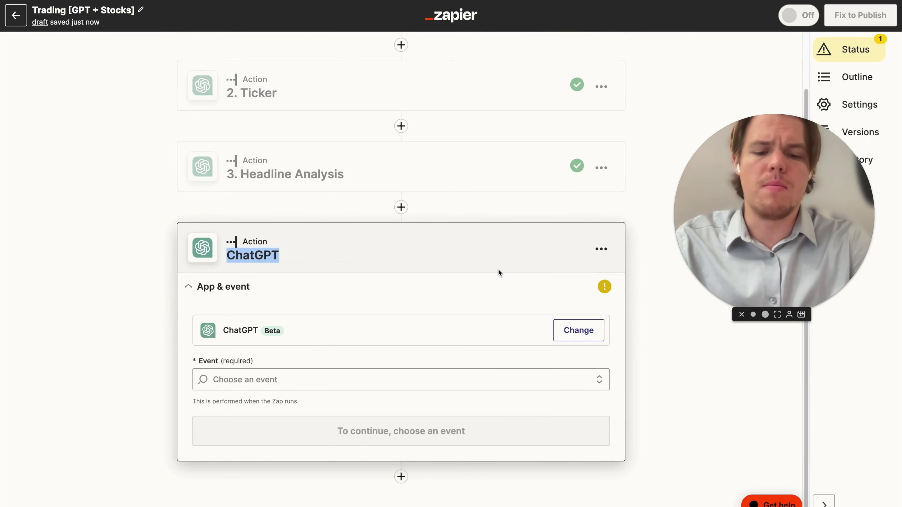
{"action": "type", "text": "Buy or Sell?"}
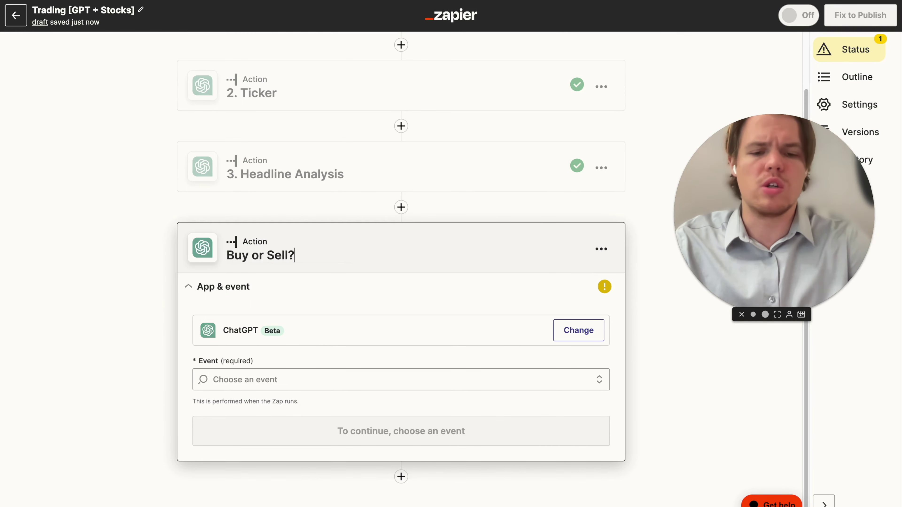
{"action": "key", "text": "Return"}
Step: Set the Buy or Sell? step's event to Conversation and continue through the account section to the action settings
{"action": "left_click", "coordinate": [306, 386]}
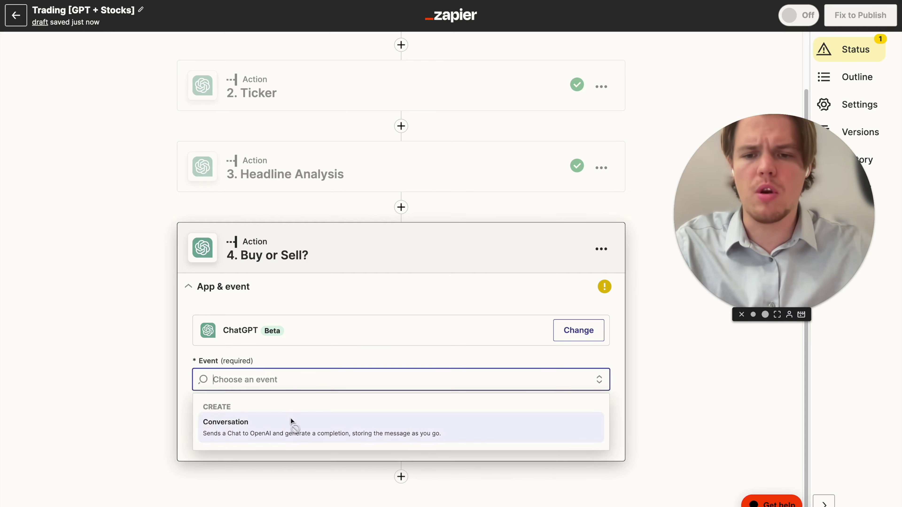
{"action": "left_click", "coordinate": [291, 421]}
{"action": "left_click", "coordinate": [321, 384]}
{"action": "left_click", "coordinate": [231, 397]}
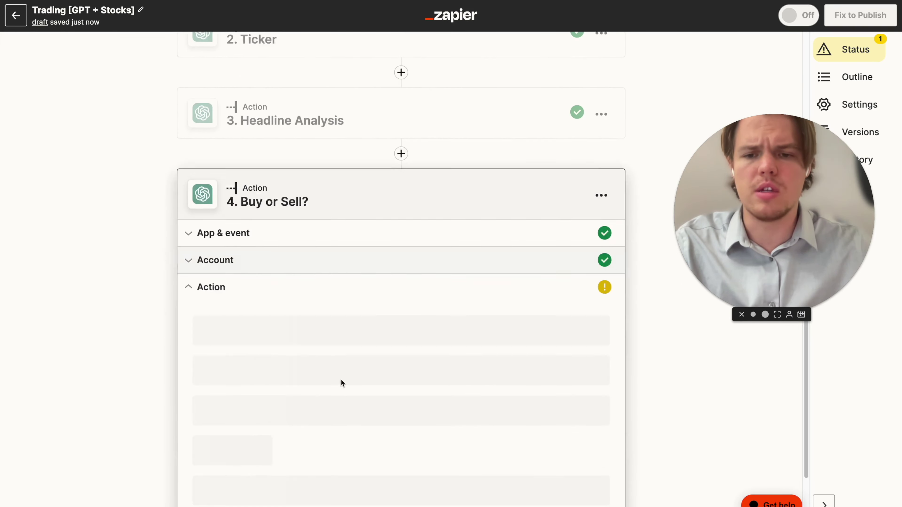
Step: Enter the user message "Based of this score: ()" with the Headline Analysis Assistant Response Message inserted inside the parentheses
{"action": "left_click", "coordinate": [310, 243]}
{"action": "type", "text": "Bas"}
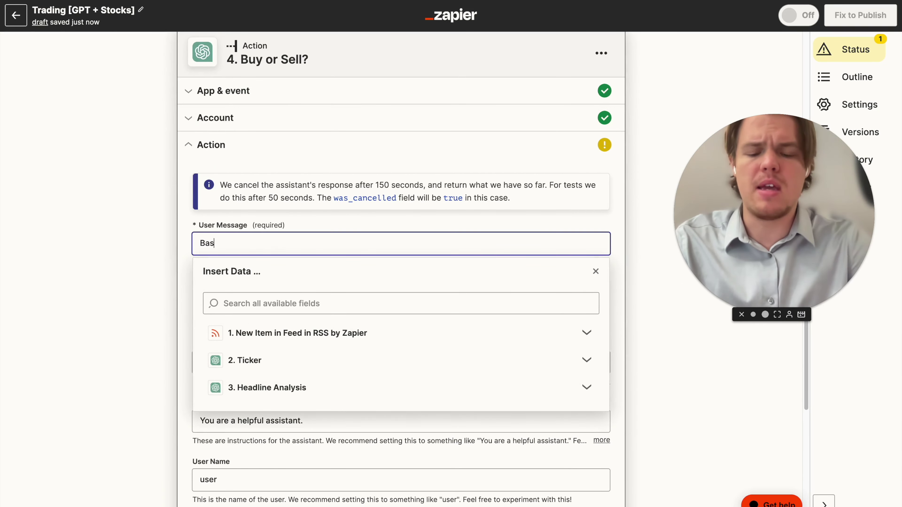
{"action": "type", "text": "ed of this score: ("}
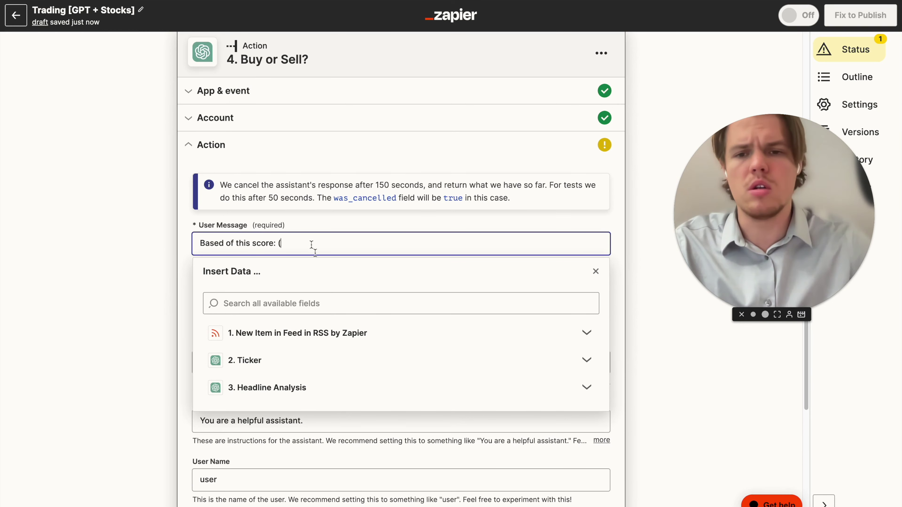
{"action": "left_click", "coordinate": [318, 388]}
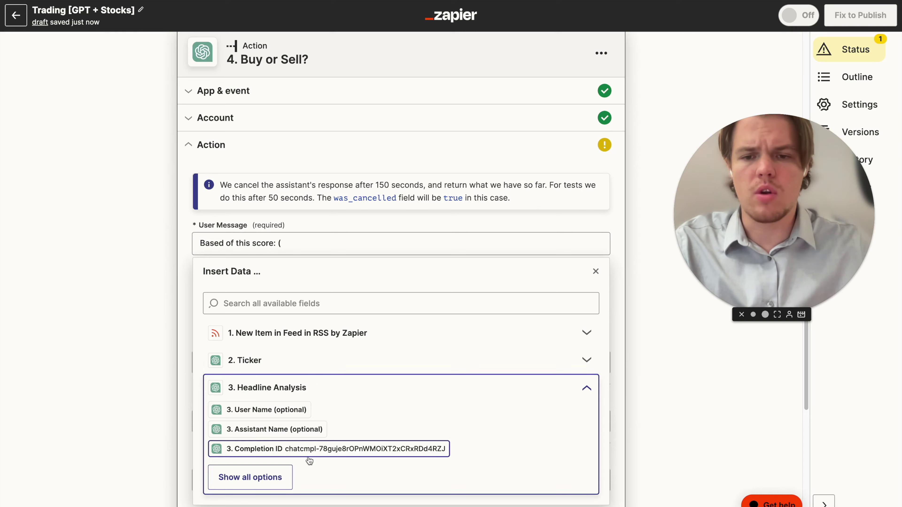
{"action": "left_click", "coordinate": [286, 476]}
{"action": "scroll", "coordinate": [285, 474], "scroll_direction": "down", "scroll_amount": 5}
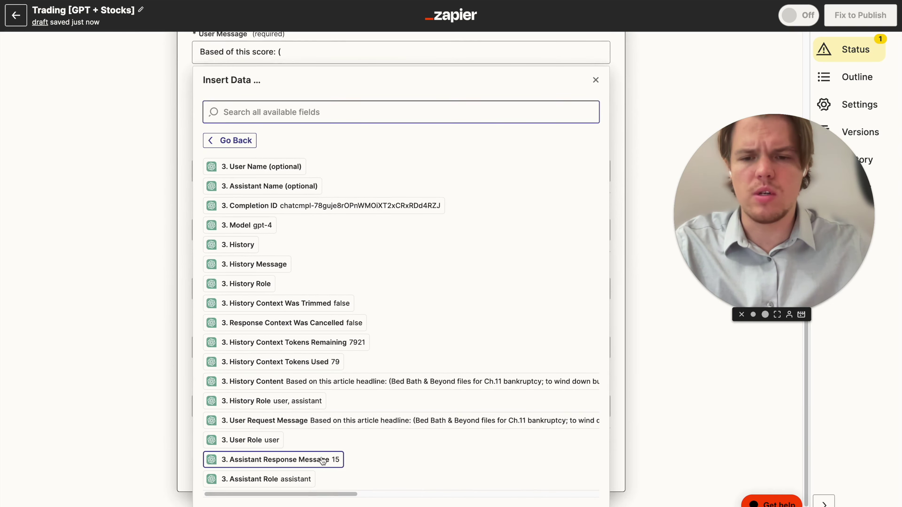
{"action": "left_click", "coordinate": [319, 459]}
{"action": "left_click", "coordinate": [442, 52]}
{"action": "type", "text": ")"}
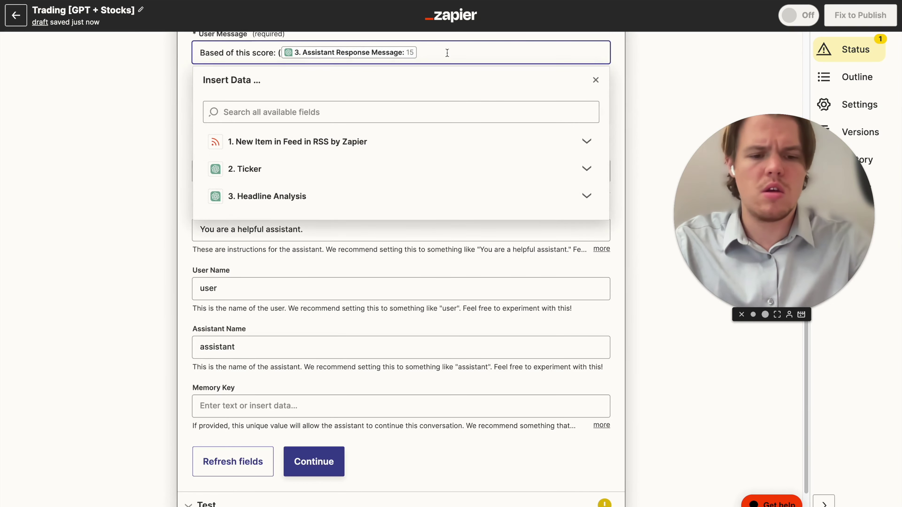
Step: Insert "Context: 0 is a strong sell for the stock and 100 is a strong buy for the stock" above the score line
{"action": "left_click", "coordinate": [201, 53]}
{"action": "key", "text": "Return"}
{"action": "key", "text": "Up"}
{"action": "type", "text": "Context: 0 is a strong sell for the stock and 100 i"}
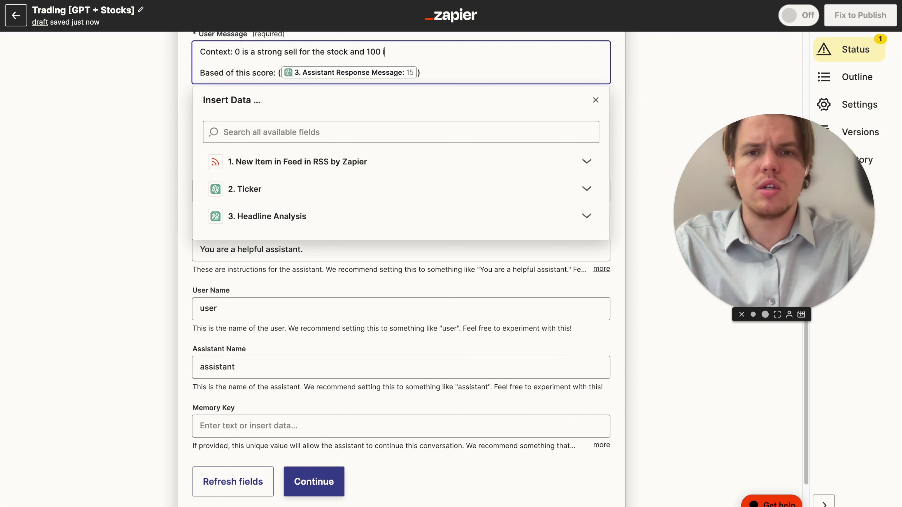
{"action": "type", "text": "s a strong buy for the stock"}
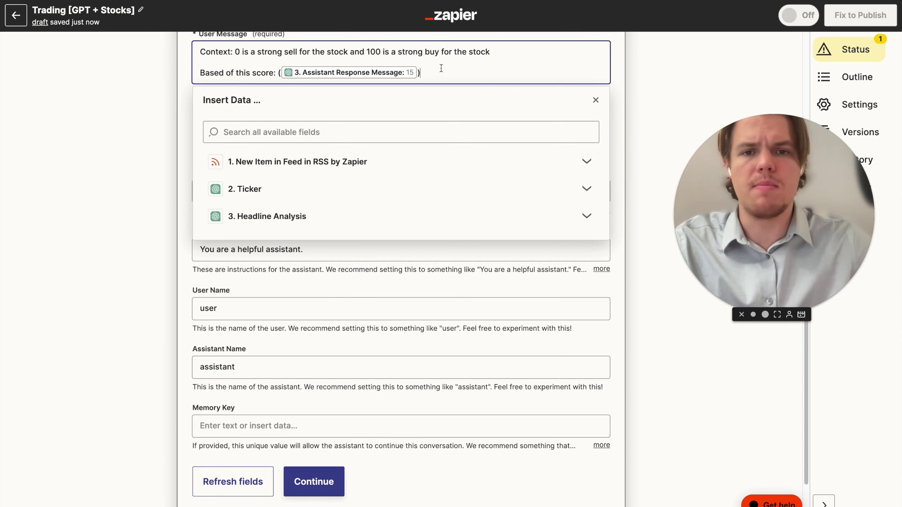
Step: Add the message line 'Generate an out put of "sell" if 0-20 is the score and generate an output of "buy" if the score is 80-100'
{"action": "key", "text": "Return"}
{"action": "scroll", "coordinate": [144, 193], "scroll_direction": "up", "scroll_amount": 5}
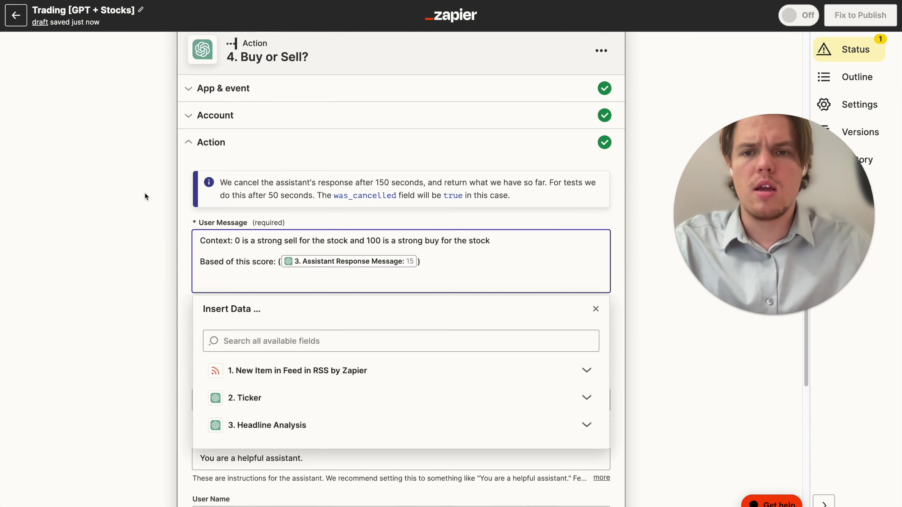
{"action": "type", "text": "Generate an out put of \"sell\" if"}
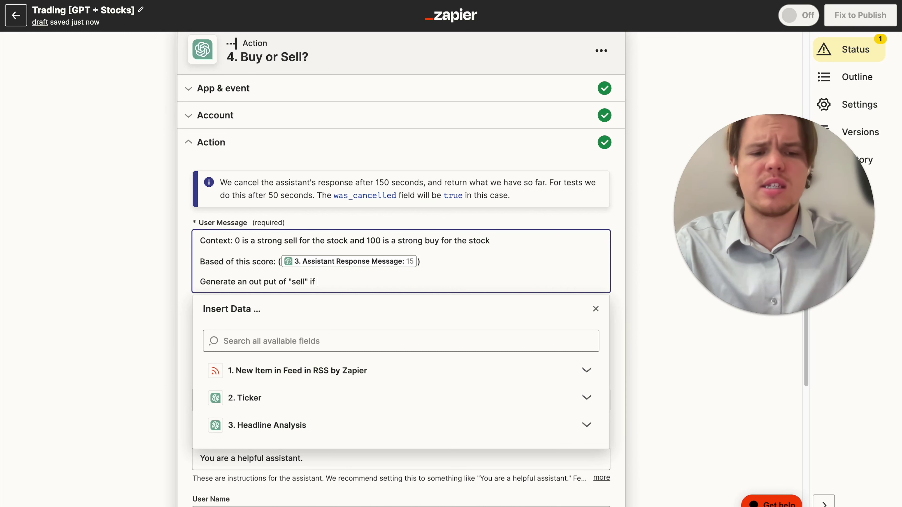
{"action": "type", "text": "-"}
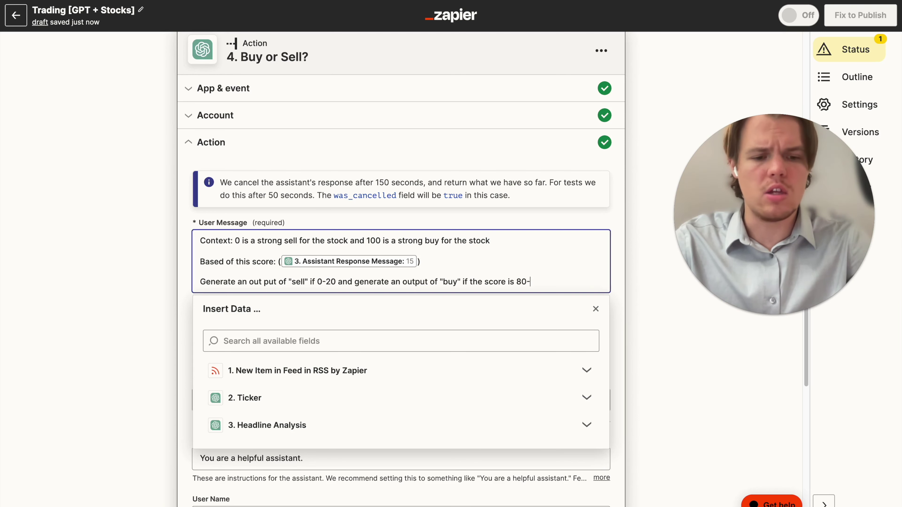
{"action": "type", "text": "00"}
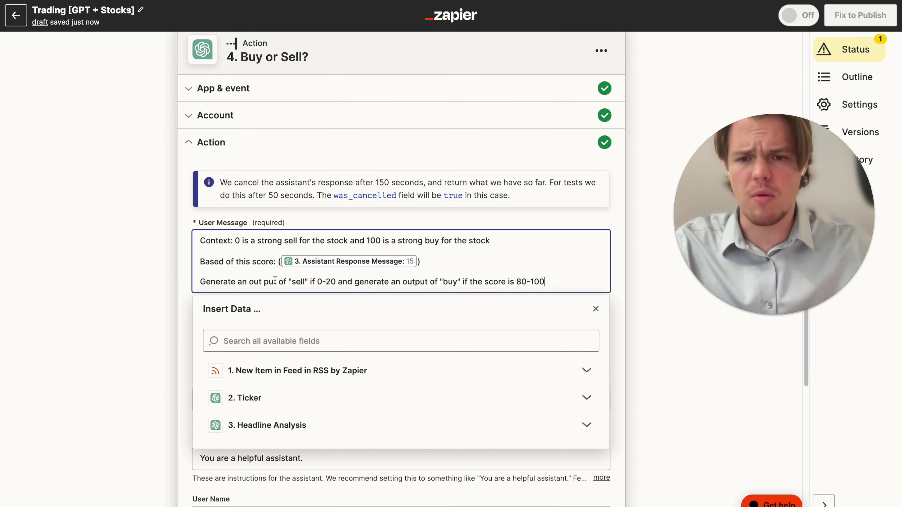
{"action": "left_click", "coordinate": [333, 281]}
{"action": "type", "text": "is the score"}
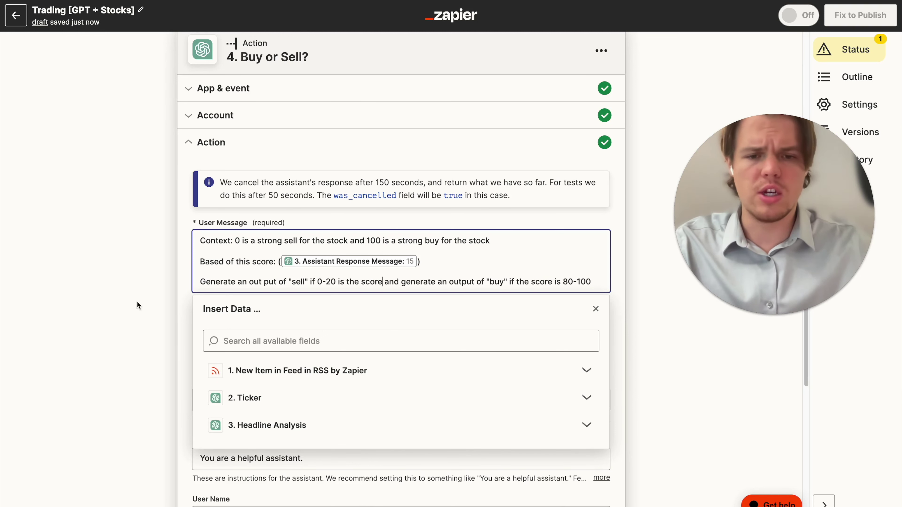
{"action": "left_click", "coordinate": [120, 302]}
Step: Set the Buy or Sell? step's model to gpt-4 and its memory key to "scoretest"
{"action": "scroll", "coordinate": [262, 308], "scroll_direction": "down", "scroll_amount": 3}
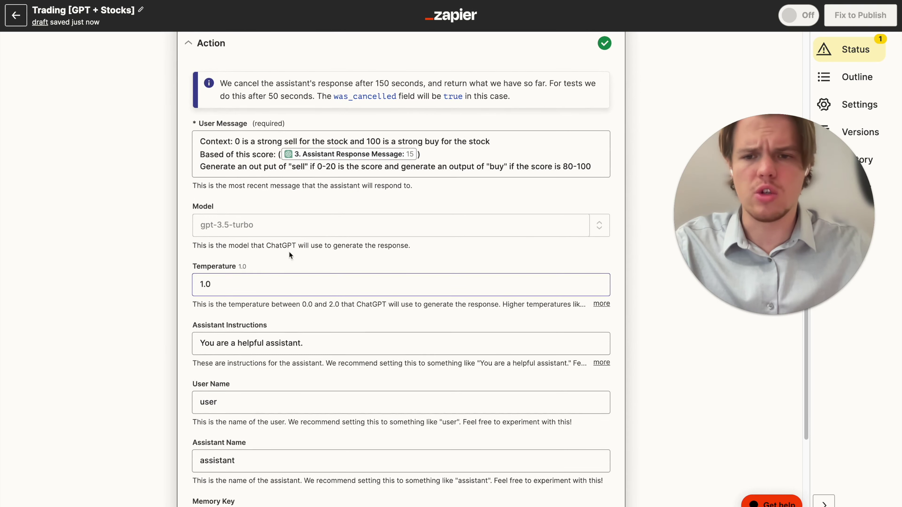
{"action": "left_click", "coordinate": [593, 228]}
{"action": "left_click", "coordinate": [220, 259]}
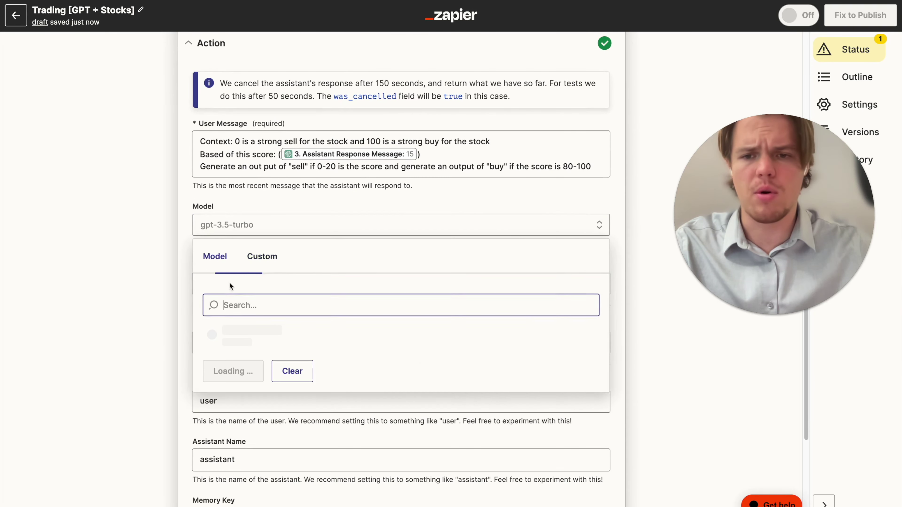
{"action": "left_click", "coordinate": [287, 316]}
{"action": "scroll", "coordinate": [320, 319], "scroll_direction": "down", "scroll_amount": 3}
{"action": "left_click", "coordinate": [244, 351]}
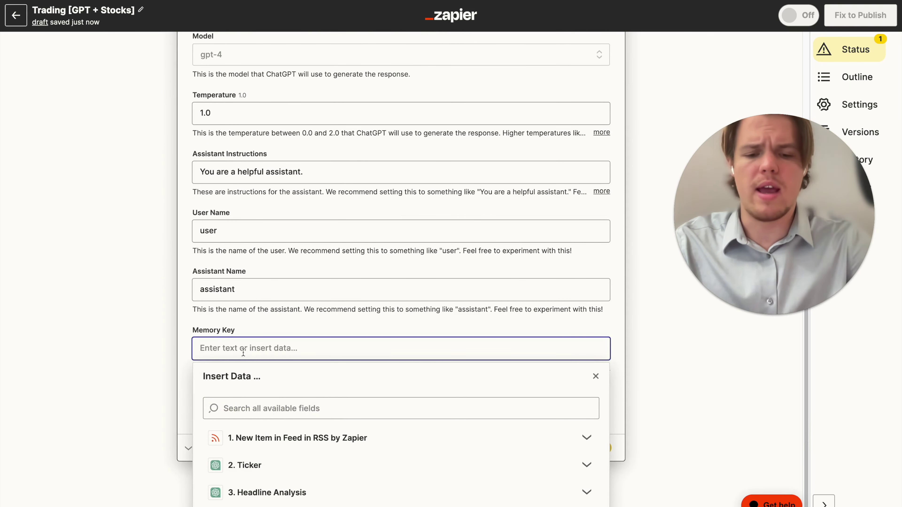
{"action": "type", "text": "scorete"}
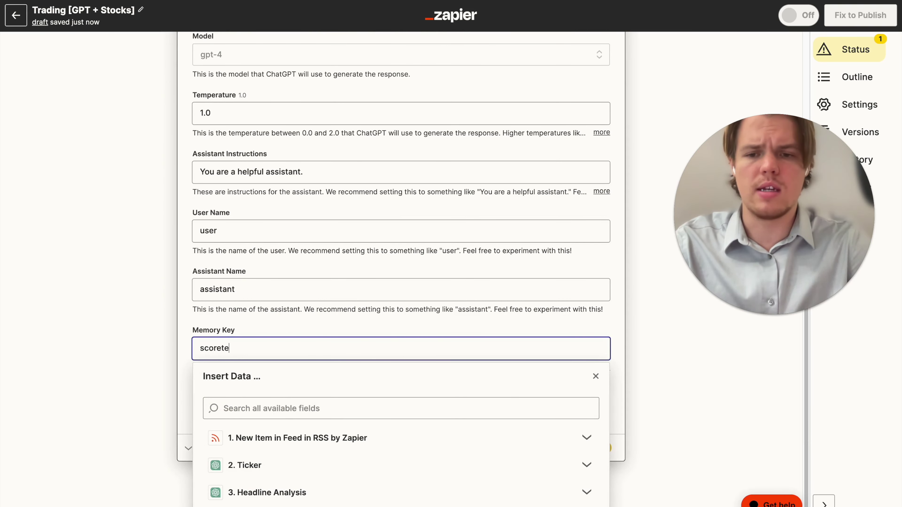
{"action": "type", "text": "st"}
{"action": "left_click", "coordinate": [137, 335]}
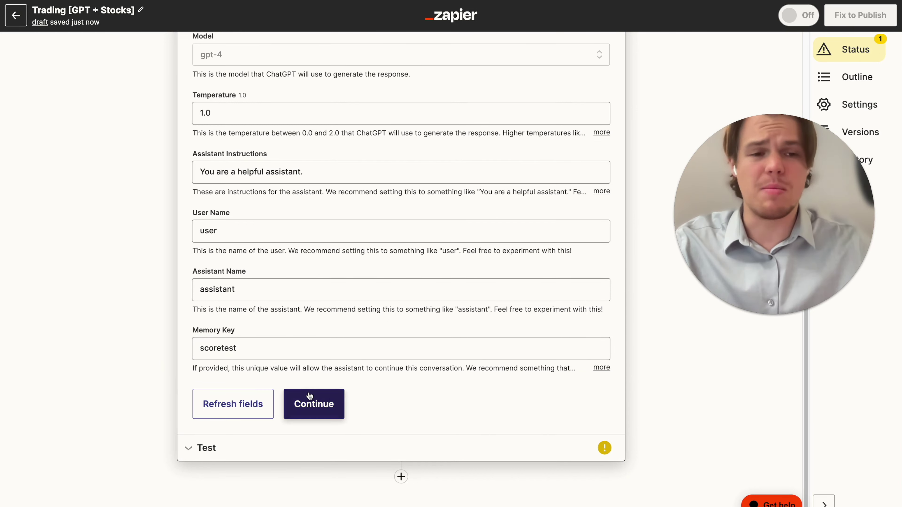
Step: Continue to the test, send the Buy or Sell? conversation to ChatGPT, and check the response content
{"action": "left_click", "coordinate": [328, 404]}
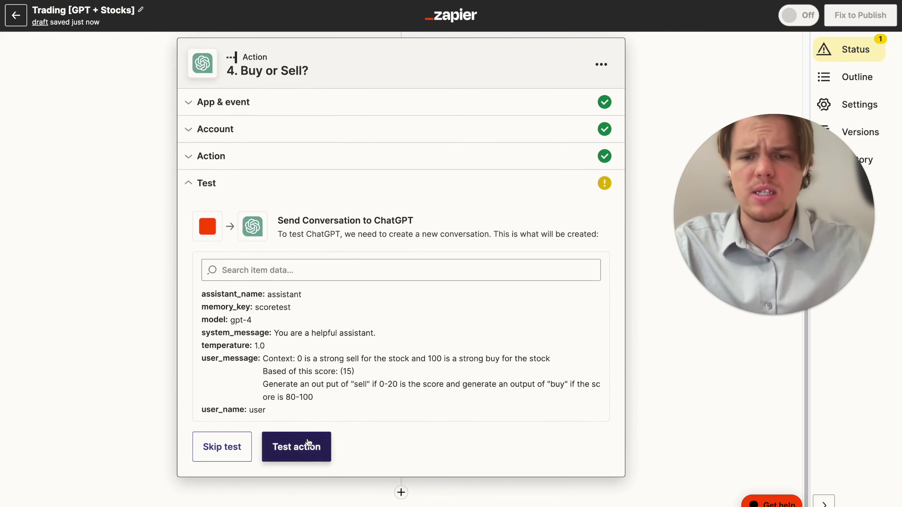
{"action": "left_click", "coordinate": [299, 389]}
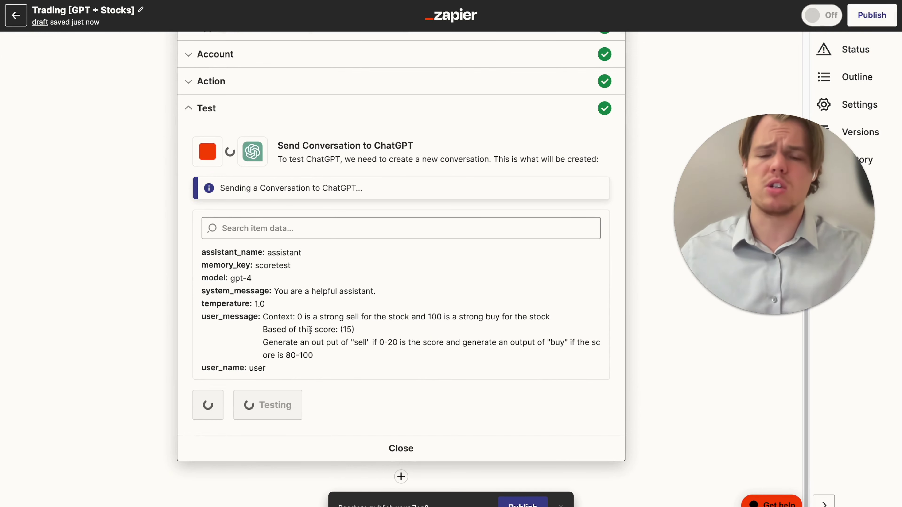
{"action": "left_click_drag", "start_coordinate": [248, 362], "coordinate": [532, 358]}
{"action": "left_click", "coordinate": [560, 361]}
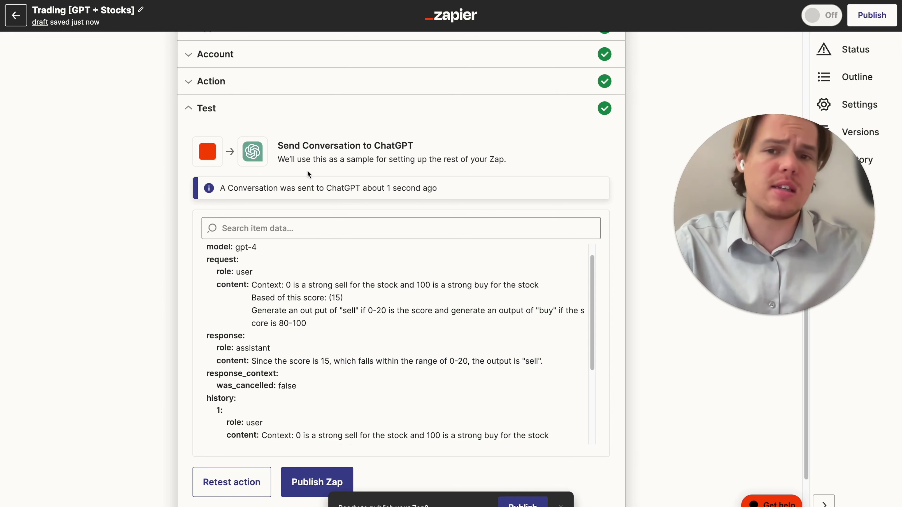
Step: Reopen the action settings and add "Parameter: Generate just sell or buy, not text before or after." as a new user message line
{"action": "left_click", "coordinate": [213, 82]}
{"action": "left_click", "coordinate": [591, 206]}
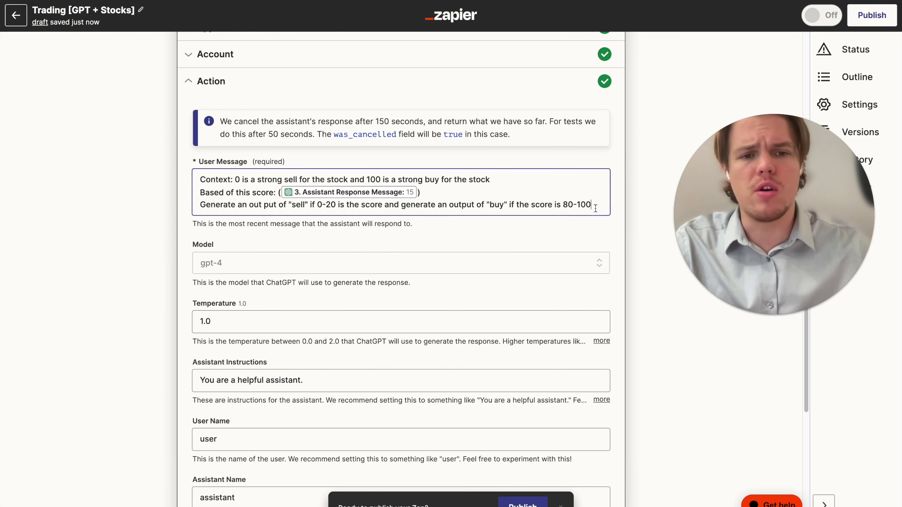
{"action": "key", "text": "Return"}
{"action": "type", "text": "Paramter: Generate just sell or buy, not text before or after."}
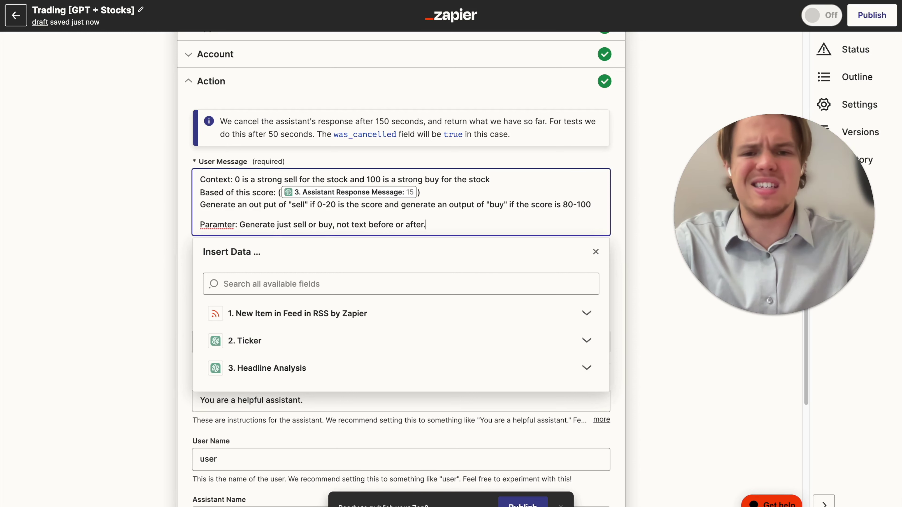
{"action": "right_click", "coordinate": [214, 225]}
{"action": "left_click", "coordinate": [216, 229]}
Step: Append "1" to the Buy or Sell? step's memory key
{"action": "scroll", "coordinate": [146, 241], "scroll_direction": "down", "scroll_amount": 6}
{"action": "scroll", "coordinate": [218, 282], "scroll_direction": "down", "scroll_amount": 1}
{"action": "left_click", "coordinate": [261, 325]}
{"action": "type", "text": "1"}
{"action": "left_click", "coordinate": [184, 348]}
Step: Continue to the test, retest the Buy or Sell? action with the updated message, and review the response and history
{"action": "left_click", "coordinate": [311, 376]}
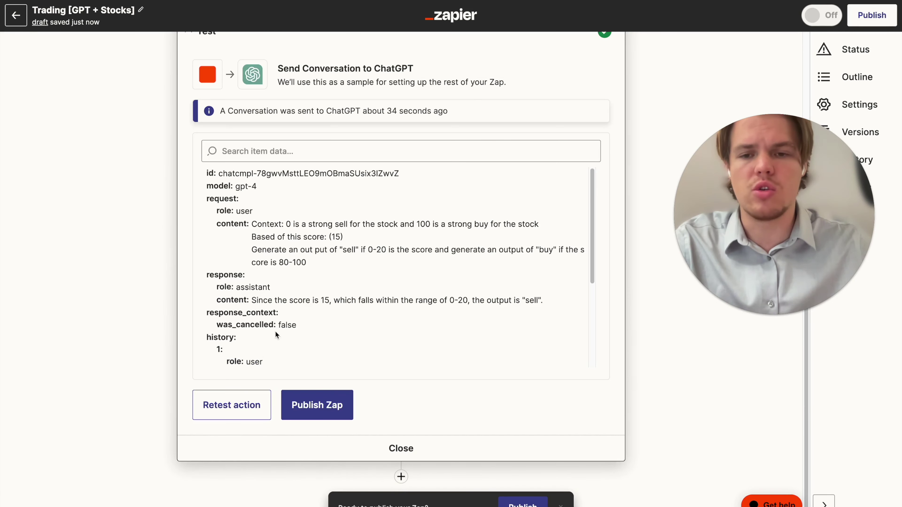
{"action": "left_click", "coordinate": [232, 404]}
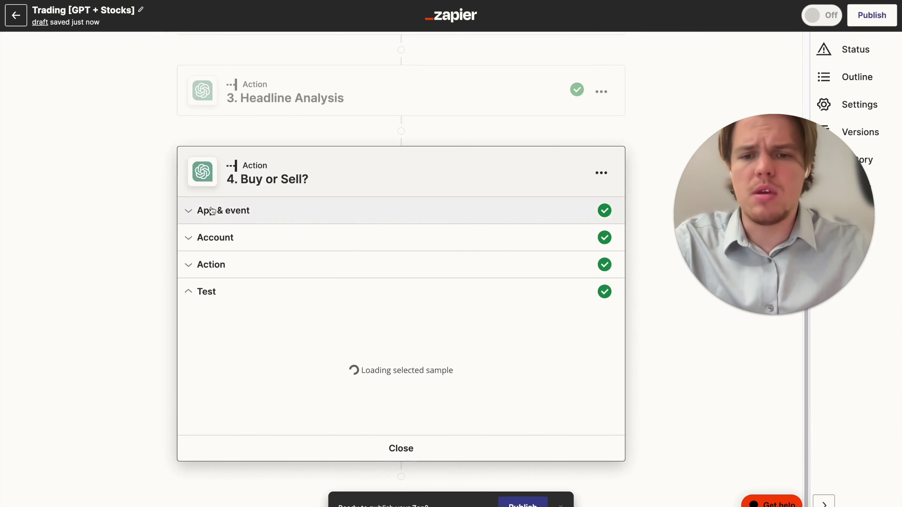
{"action": "double_click", "coordinate": [258, 313]}
{"action": "left_click", "coordinate": [261, 314]}
{"action": "left_click", "coordinate": [166, 303]}
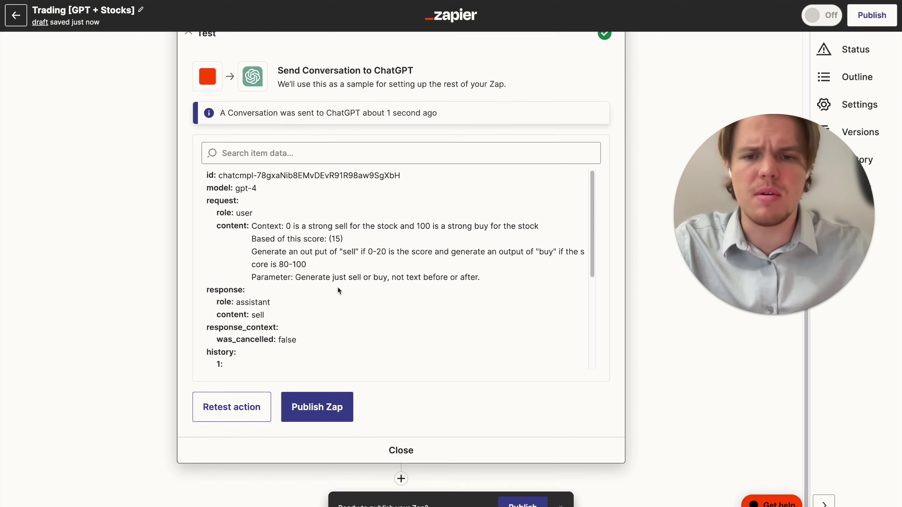
{"action": "scroll", "coordinate": [336, 253], "scroll_direction": "up", "scroll_amount": 1}
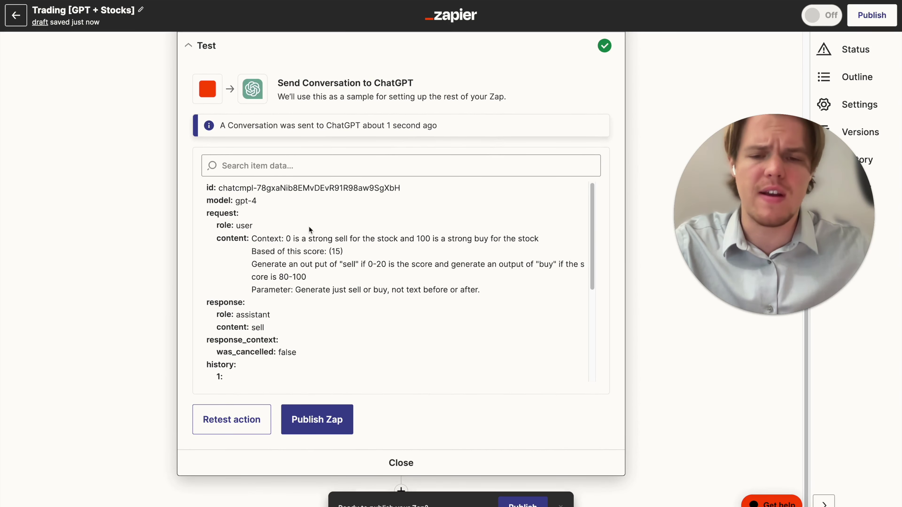
{"action": "scroll", "coordinate": [107, 257], "scroll_direction": "down", "scroll_amount": 1}
{"action": "scroll", "coordinate": [209, 349], "scroll_direction": "up", "scroll_amount": 1}
{"action": "scroll", "coordinate": [373, 334], "scroll_direction": "down", "scroll_amount": 5}
{"action": "scroll", "coordinate": [294, 350], "scroll_direction": "down", "scroll_amount": 1}
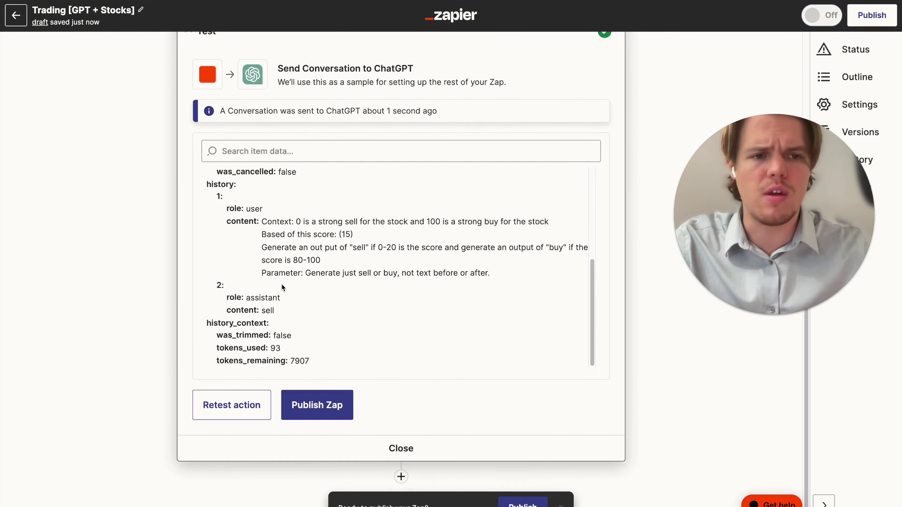
Step: Add a fifth action step after Buy or Sell? and choose Alpaca as its app
{"action": "left_click", "coordinate": [401, 477]}
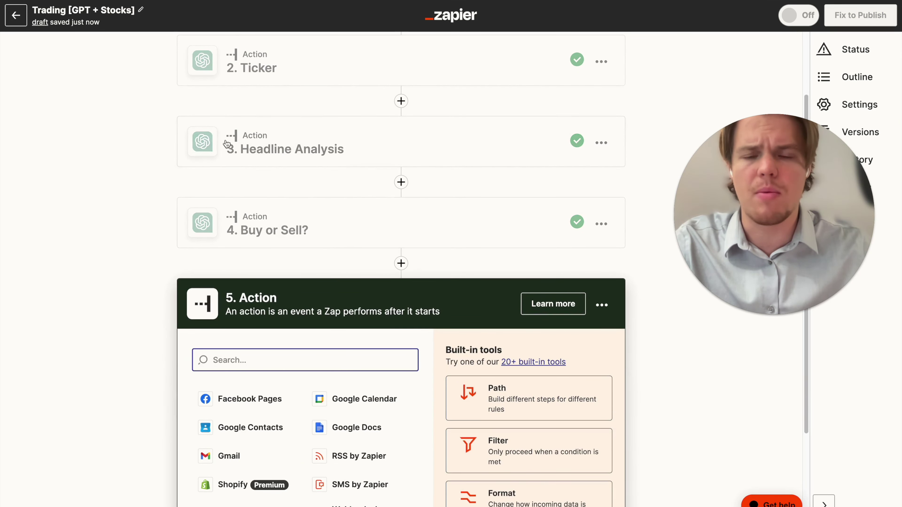
{"action": "scroll", "coordinate": [136, 191], "scroll_direction": "down", "scroll_amount": 3}
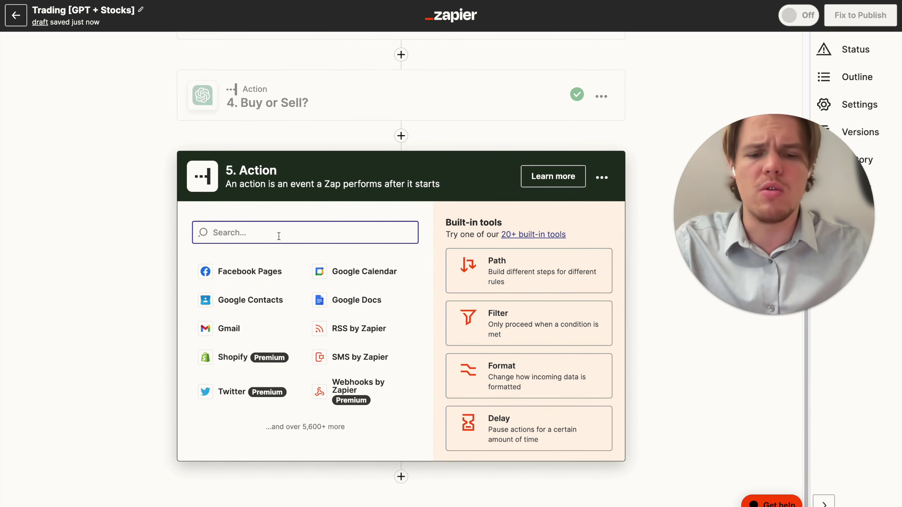
{"action": "type", "text": "alpa"}
{"action": "left_click", "coordinate": [242, 335]}
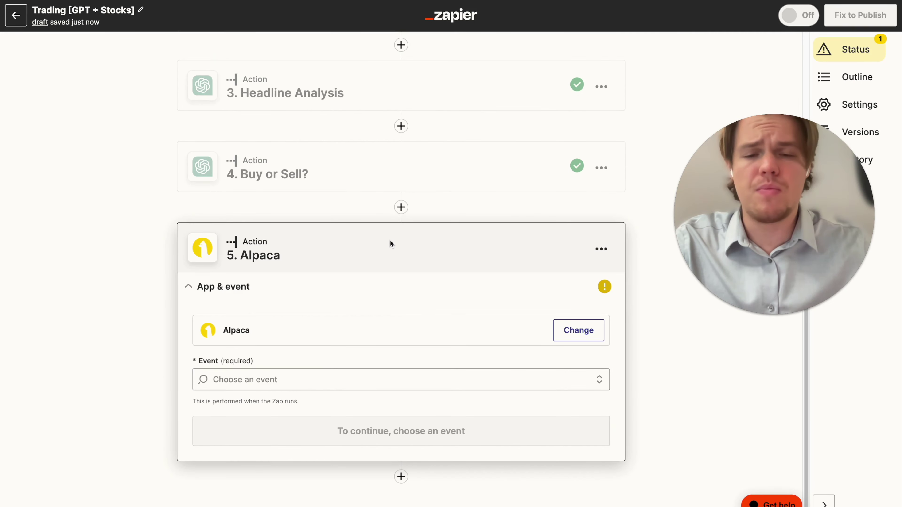
Step: Insert an SMS by Zapier action between Buy or Sell? and Alpaca, with Send SMS as its event
{"action": "left_click", "coordinate": [401, 207]}
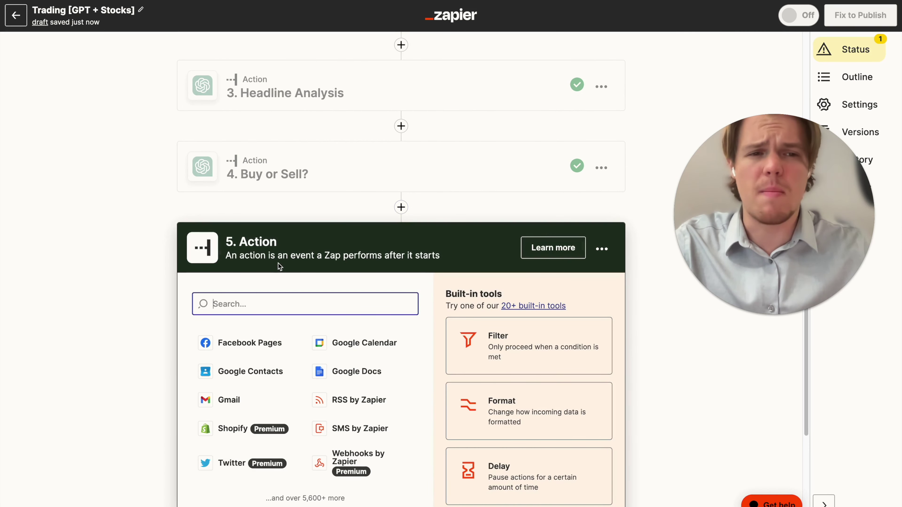
{"action": "type", "text": "sms"}
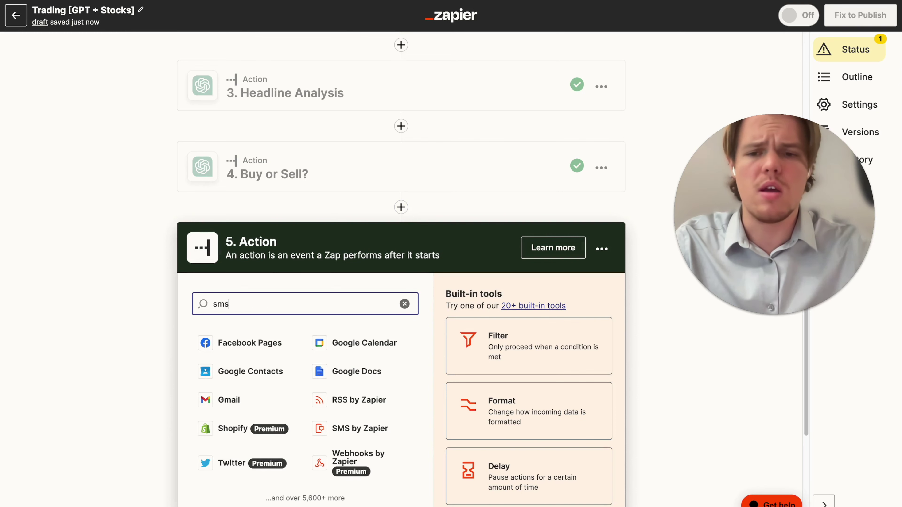
{"action": "left_click", "coordinate": [278, 347]}
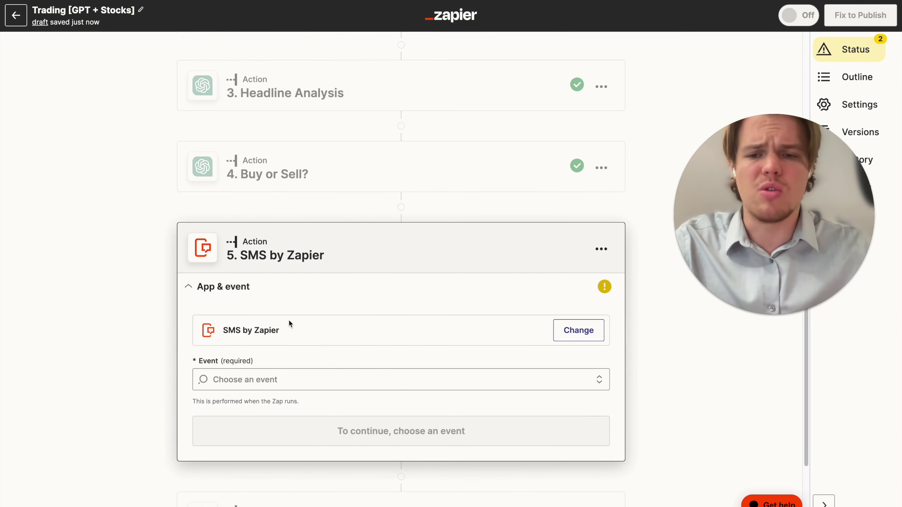
{"action": "left_click", "coordinate": [253, 304]}
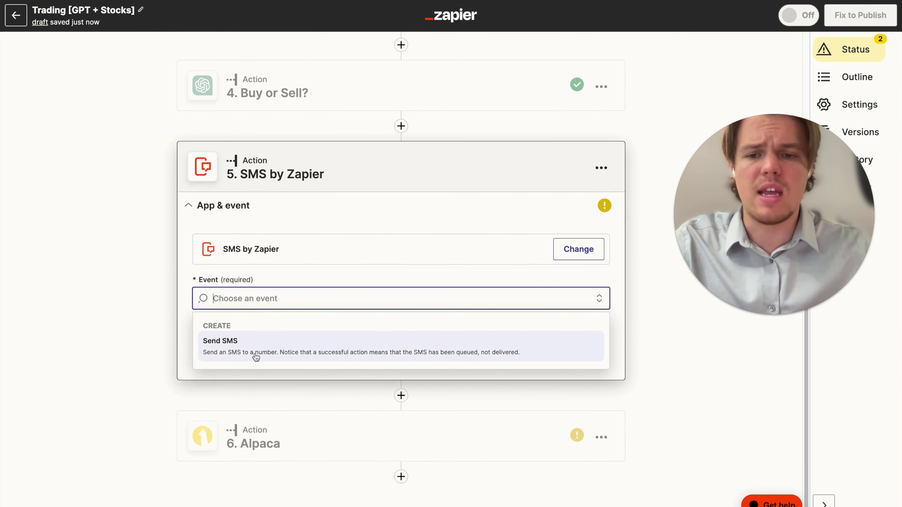
{"action": "left_click", "coordinate": [254, 350]}
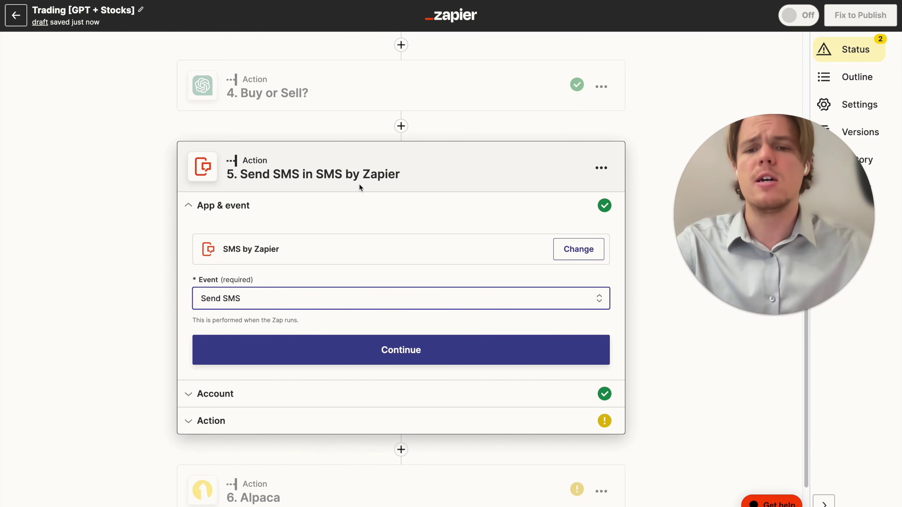
Step: Delete the Send SMS in SMS by Zapier step from the Zap
{"action": "left_click", "coordinate": [601, 167]}
{"action": "left_click", "coordinate": [561, 327]}
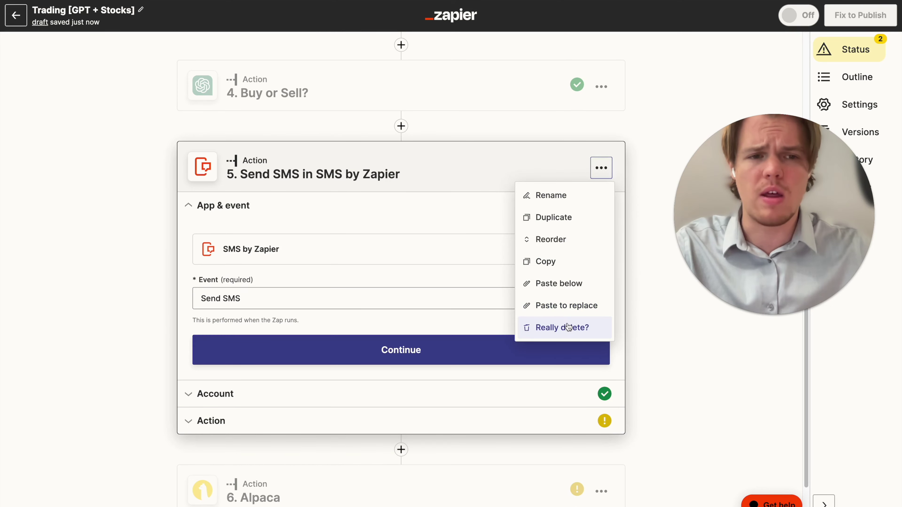
{"action": "left_click", "coordinate": [561, 326]}
Step: Set the Alpaca step's event to Place Order and continue through the account to the action settings
{"action": "left_click", "coordinate": [328, 391]}
{"action": "left_click", "coordinate": [299, 376]}
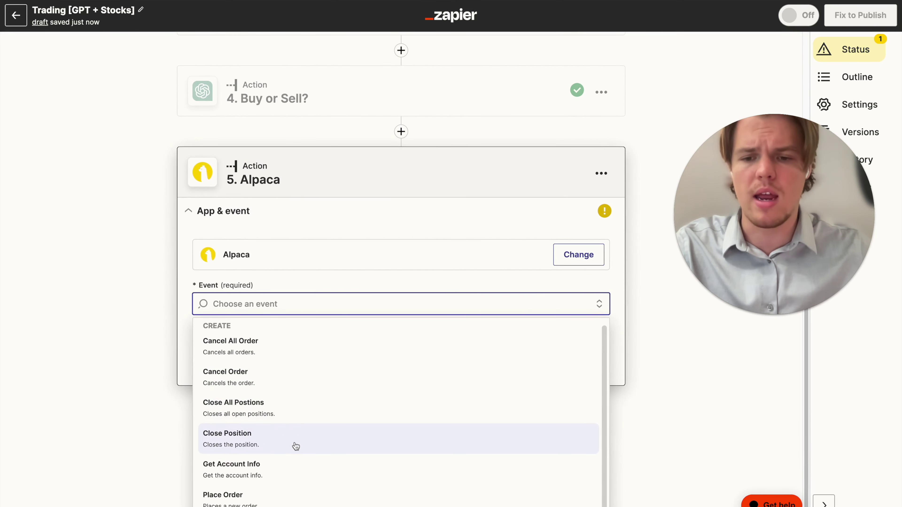
{"action": "left_click", "coordinate": [290, 494]}
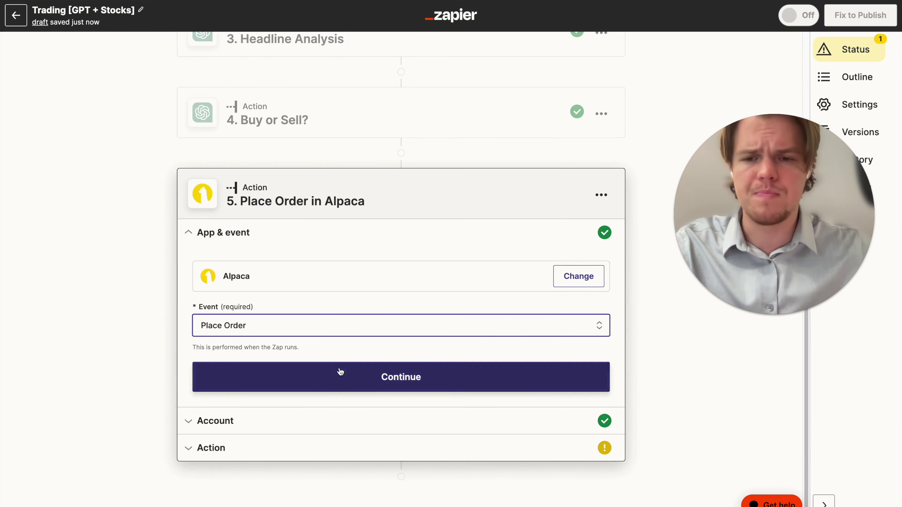
{"action": "left_click", "coordinate": [334, 371]}
{"action": "left_click", "coordinate": [222, 404]}
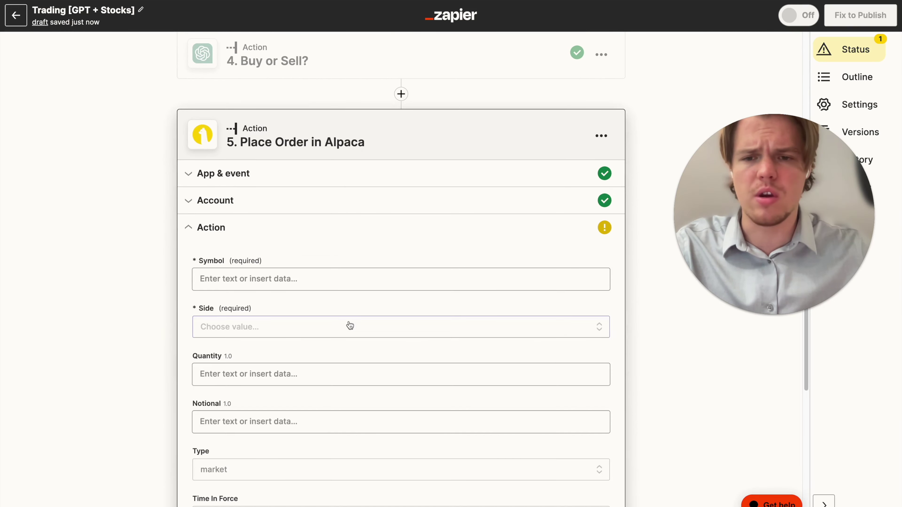
Step: Map the order's Symbol to the Assistant Response Message from the Ticker step
{"action": "left_click", "coordinate": [316, 275]}
{"action": "scroll", "coordinate": [332, 313], "scroll_direction": "down", "scroll_amount": 3}
{"action": "left_click", "coordinate": [333, 309]}
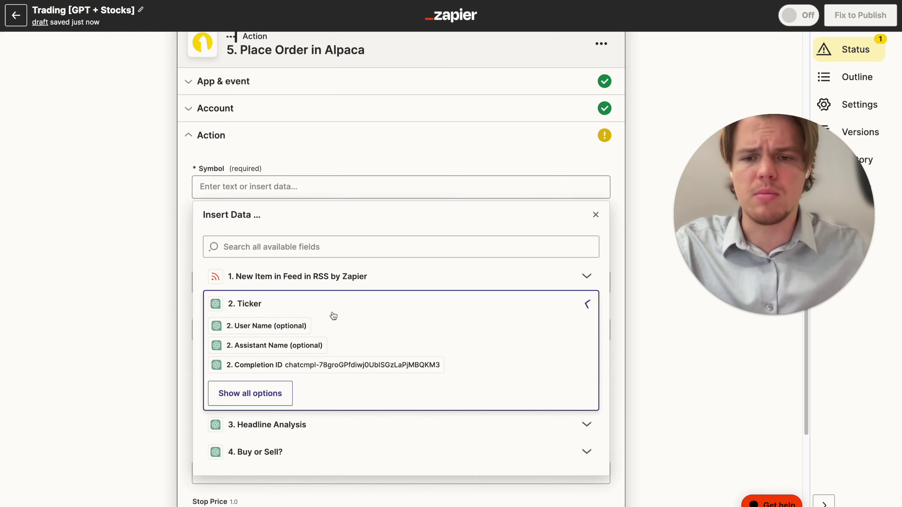
{"action": "scroll", "coordinate": [278, 371], "scroll_direction": "down", "scroll_amount": 1}
{"action": "left_click", "coordinate": [278, 372]}
{"action": "scroll", "coordinate": [315, 355], "scroll_direction": "down", "scroll_amount": 5}
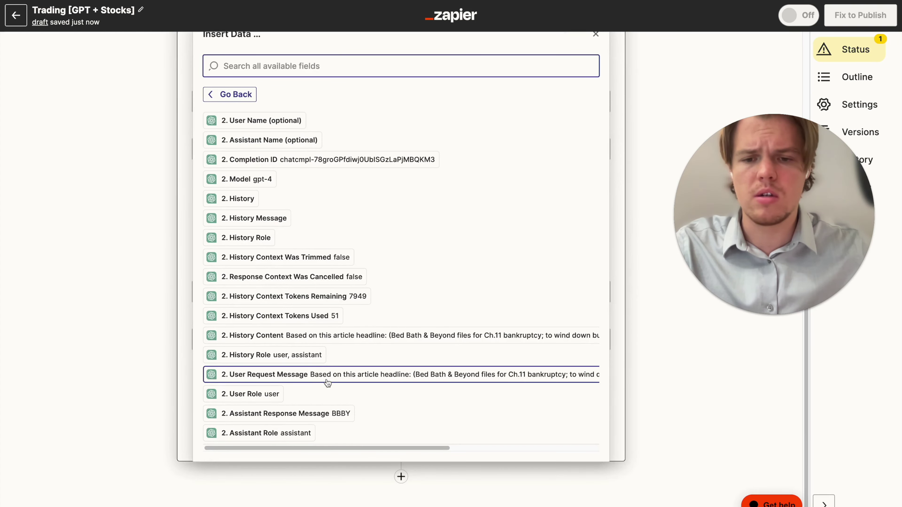
{"action": "left_click", "coordinate": [338, 413]}
{"action": "left_click", "coordinate": [149, 331]}
Step: Map the order's Side, as a custom value, to the Assistant Response Message from the Buy or Sell? step
{"action": "left_click", "coordinate": [281, 253]}
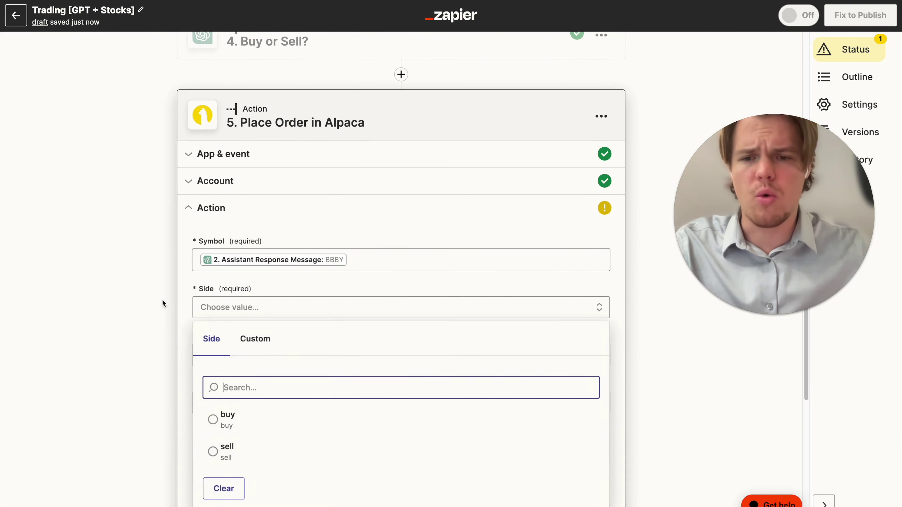
{"action": "scroll", "coordinate": [169, 298], "scroll_direction": "down", "scroll_amount": 2}
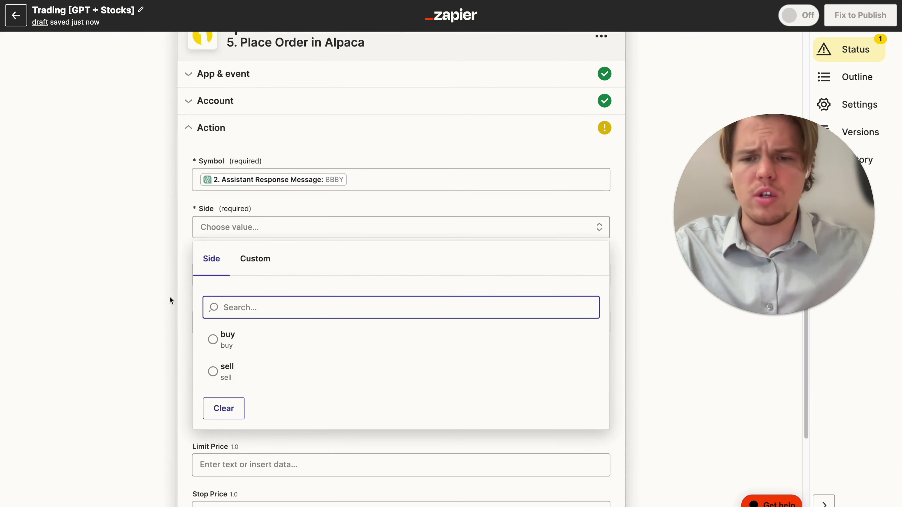
{"action": "left_click", "coordinate": [259, 265]}
{"action": "left_click", "coordinate": [292, 415]}
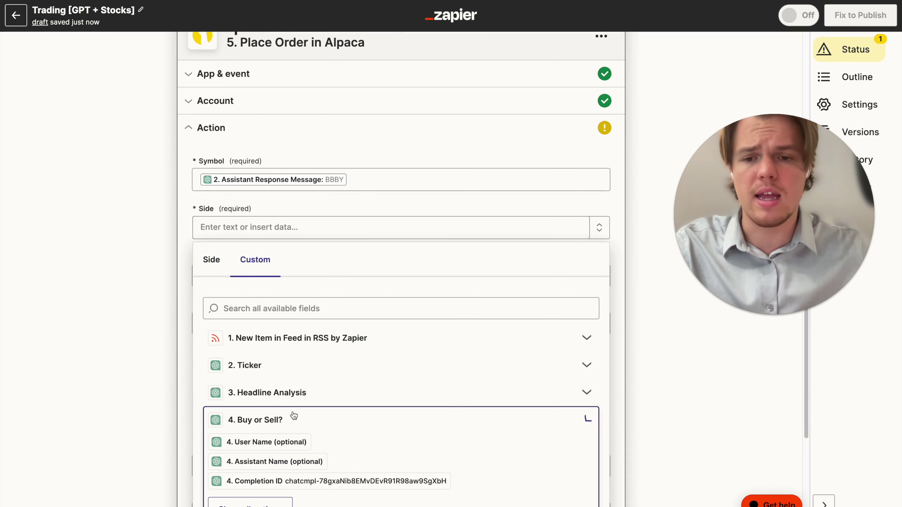
{"action": "scroll", "coordinate": [302, 408], "scroll_direction": "down", "scroll_amount": 2}
{"action": "left_click", "coordinate": [269, 433]}
{"action": "scroll", "coordinate": [268, 355], "scroll_direction": "down", "scroll_amount": 3}
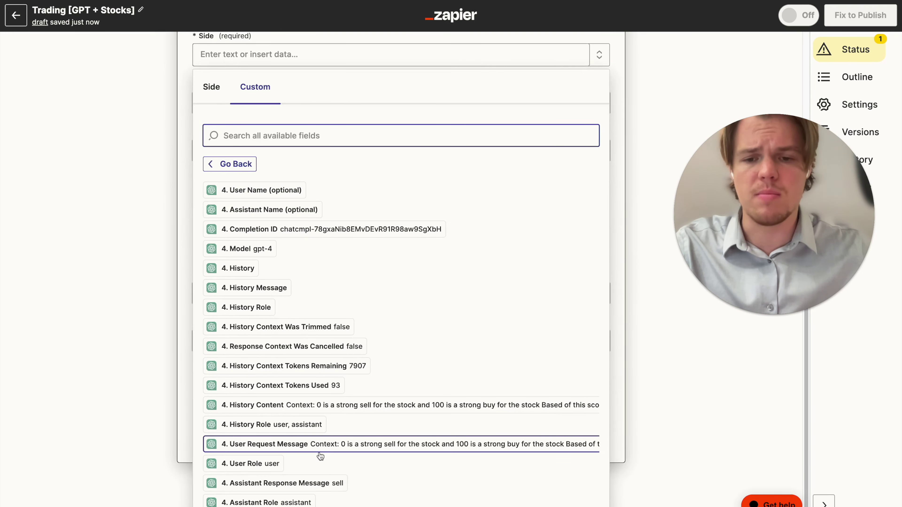
{"action": "left_click", "coordinate": [284, 483]}
{"action": "left_click", "coordinate": [137, 335]}
{"action": "scroll", "coordinate": [288, 199], "scroll_direction": "up", "scroll_amount": 5}
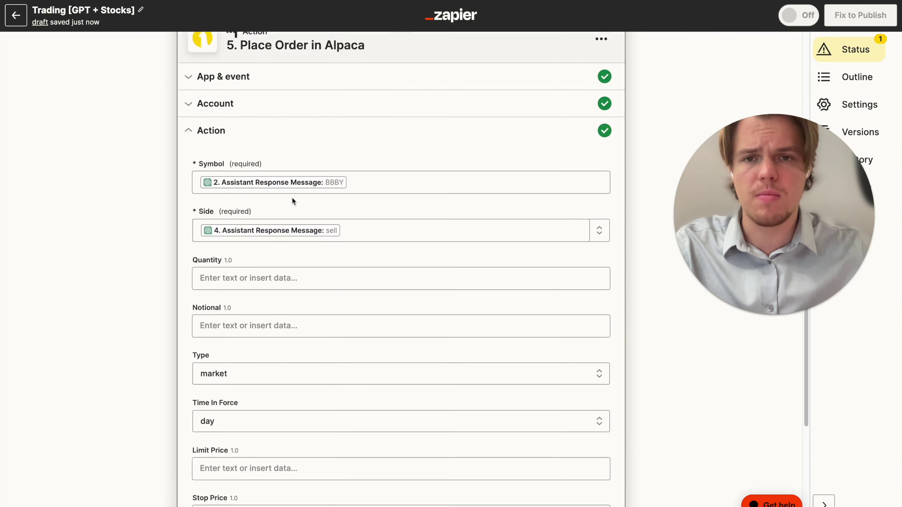
Step: Set the Alpaca order's Quantity to 50, after first trying 100
{"action": "scroll", "coordinate": [342, 209], "scroll_direction": "down", "scroll_amount": 3}
{"action": "scroll", "coordinate": [342, 210], "scroll_direction": "down", "scroll_amount": 2}
{"action": "left_click", "coordinate": [247, 171]}
{"action": "scroll", "coordinate": [249, 171], "scroll_direction": "down", "scroll_amount": 1}
{"action": "left_click", "coordinate": [251, 158]}
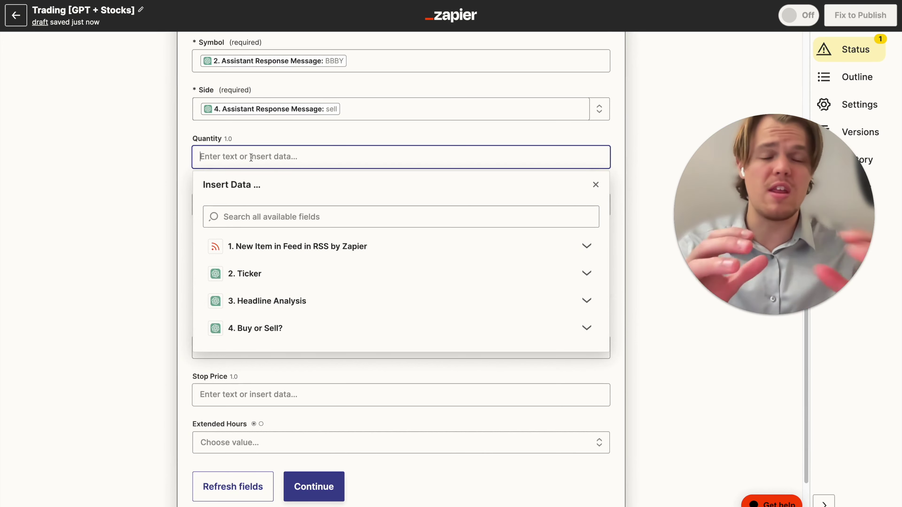
{"action": "scroll", "coordinate": [279, 176], "scroll_direction": "up", "scroll_amount": 1}
{"action": "scroll", "coordinate": [279, 173], "scroll_direction": "up", "scroll_amount": 15}
{"action": "scroll", "coordinate": [328, 316], "scroll_direction": "down", "scroll_amount": 1}
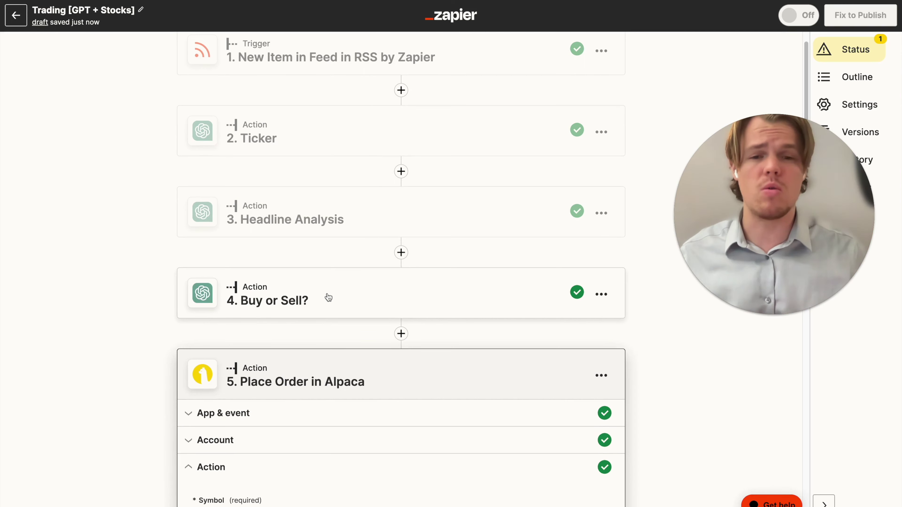
{"action": "scroll", "coordinate": [328, 298], "scroll_direction": "down", "scroll_amount": 10}
{"action": "left_click", "coordinate": [299, 292]}
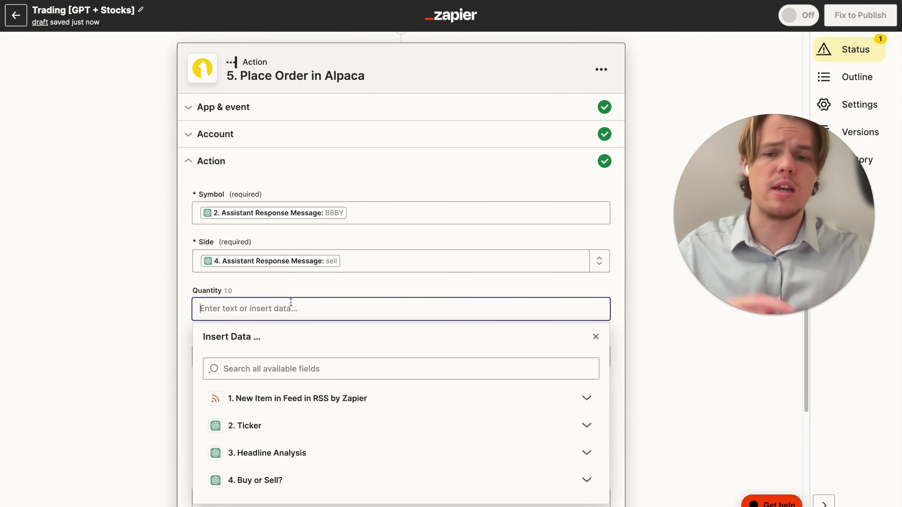
{"action": "type", "text": "100"}
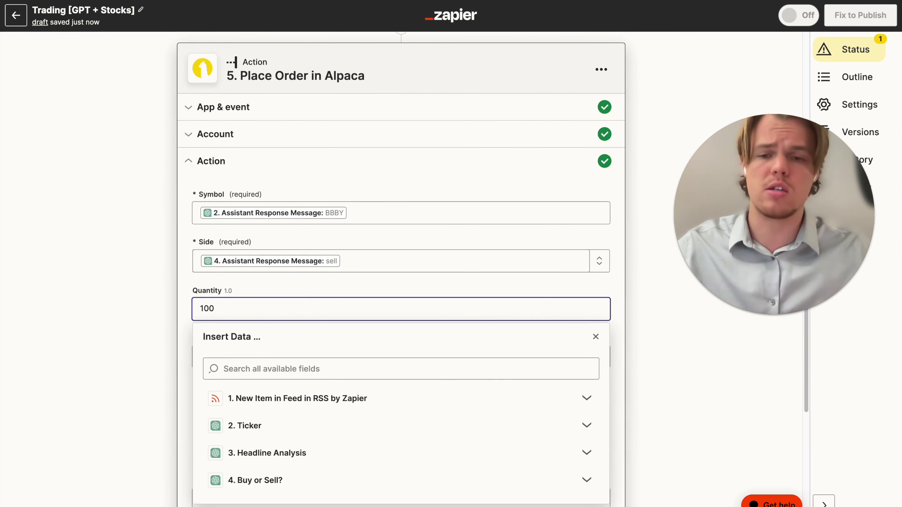
{"action": "left_click_drag", "start_coordinate": [279, 304], "coordinate": [174, 311]}
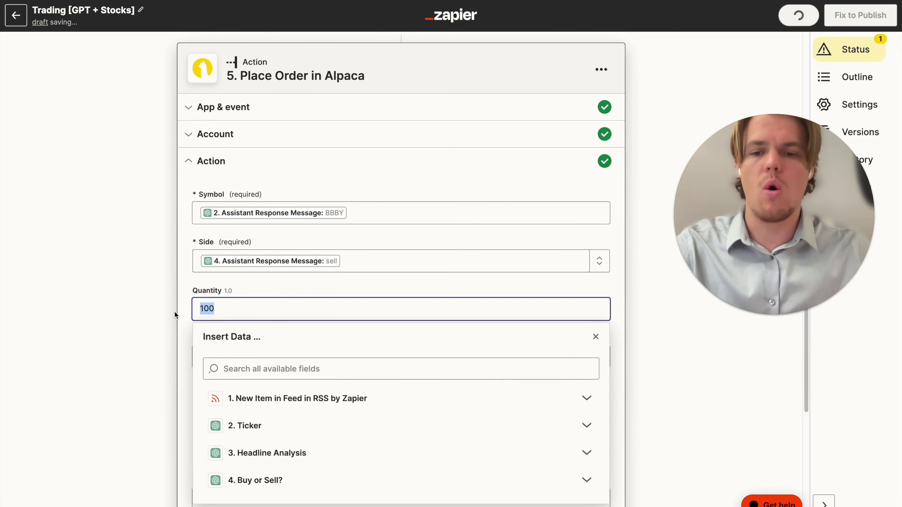
{"action": "type", "text": "50"}
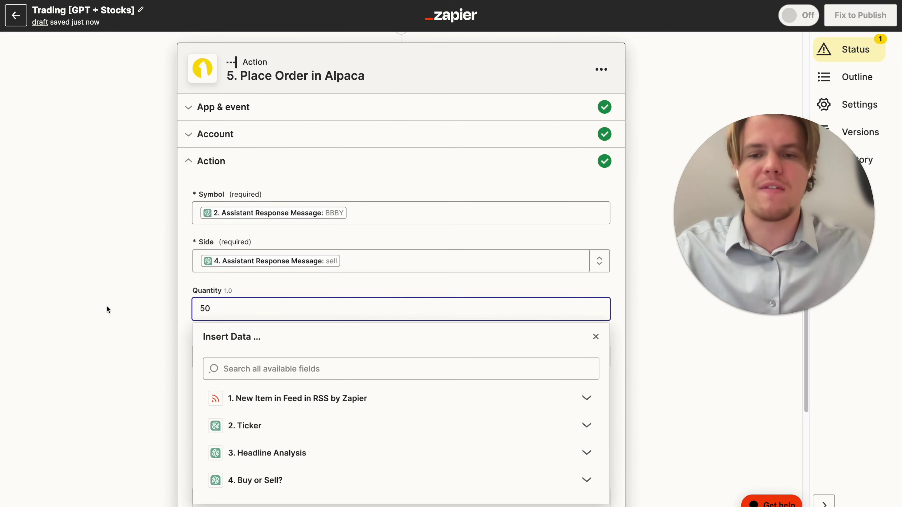
{"action": "left_click", "coordinate": [99, 315]}
Step: Examine the order's Type, Time In Force, Limit Price and Extended Hours options without changing them
{"action": "scroll", "coordinate": [98, 314], "scroll_direction": "up", "scroll_amount": 2}
{"action": "scroll", "coordinate": [99, 315], "scroll_direction": "up", "scroll_amount": 1}
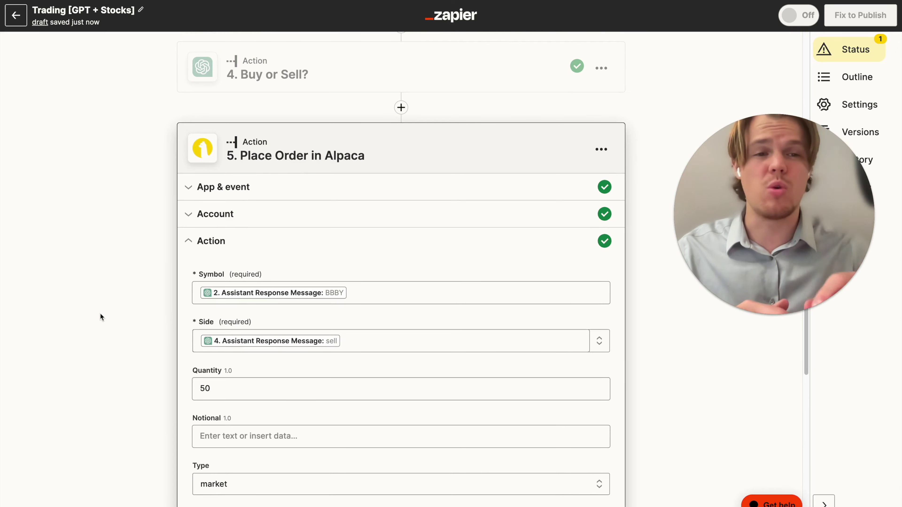
{"action": "scroll", "coordinate": [403, 117], "scroll_direction": "up", "scroll_amount": 3}
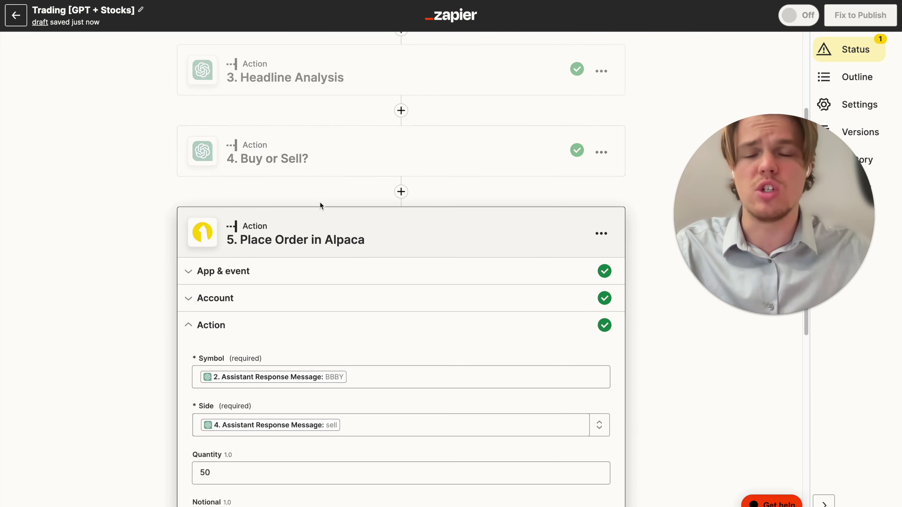
{"action": "scroll", "coordinate": [271, 299], "scroll_direction": "down", "scroll_amount": 6}
{"action": "scroll", "coordinate": [175, 311], "scroll_direction": "down", "scroll_amount": 3}
{"action": "left_click", "coordinate": [272, 270]}
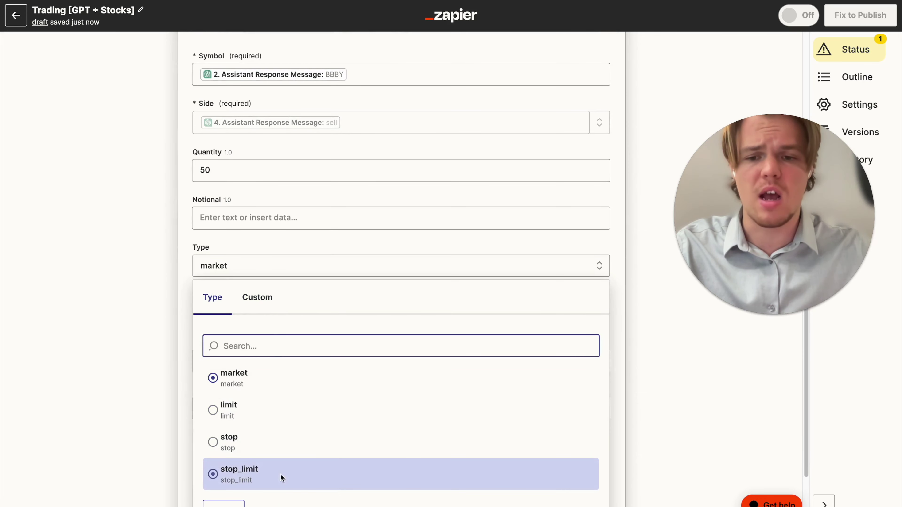
{"action": "left_click", "coordinate": [98, 304]}
{"action": "scroll", "coordinate": [99, 303], "scroll_direction": "down", "scroll_amount": 2}
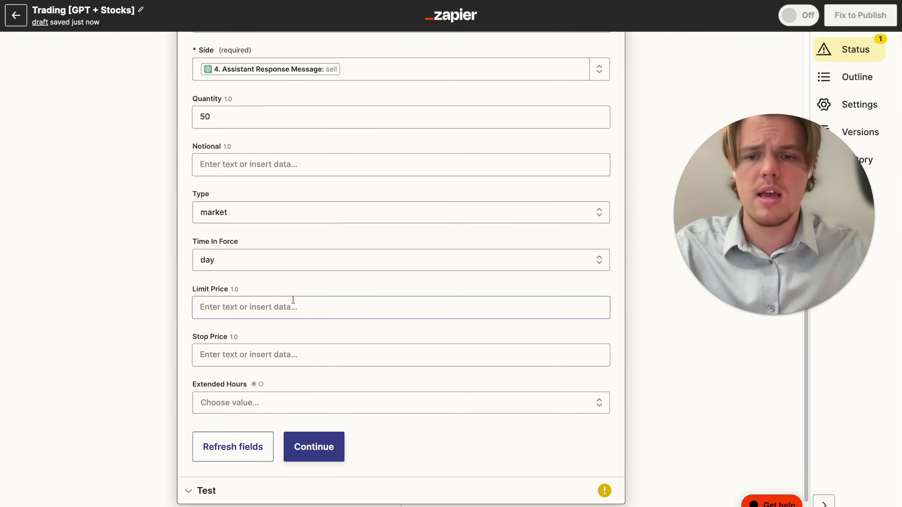
{"action": "left_click", "coordinate": [302, 258]}
{"action": "scroll", "coordinate": [113, 287], "scroll_direction": "down", "scroll_amount": 1}
{"action": "left_click", "coordinate": [110, 285]}
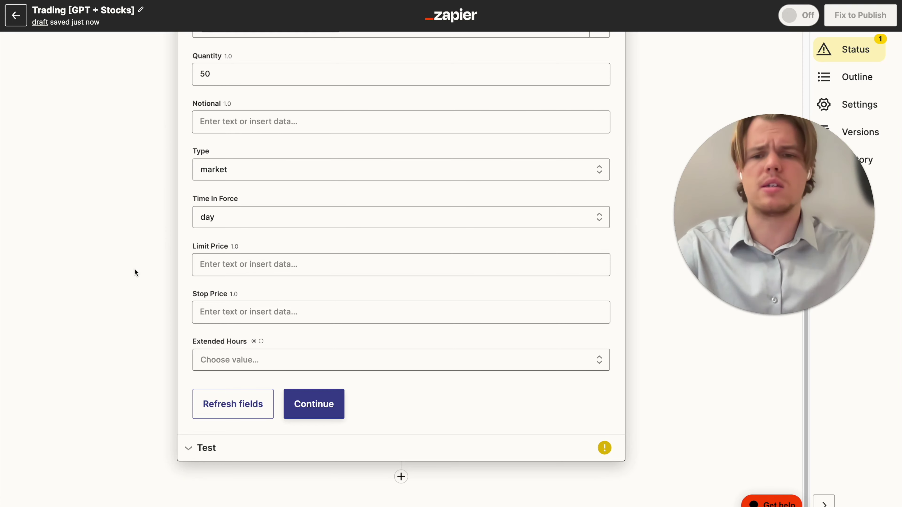
{"action": "left_click", "coordinate": [197, 258]}
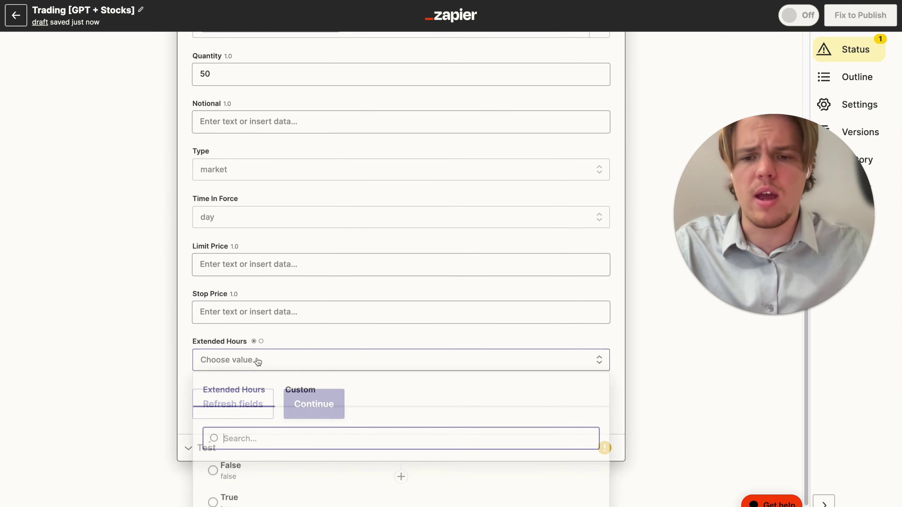
{"action": "left_click", "coordinate": [247, 360]}
{"action": "left_click", "coordinate": [114, 336]}
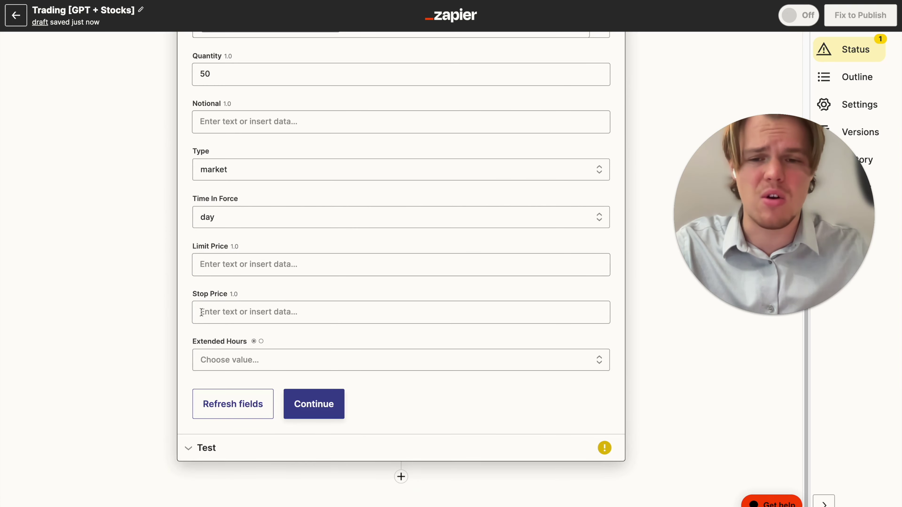
Step: Continue to the Place Order test without running it, and review the order data and the Zap's sequence of steps
{"action": "left_click", "coordinate": [328, 396]}
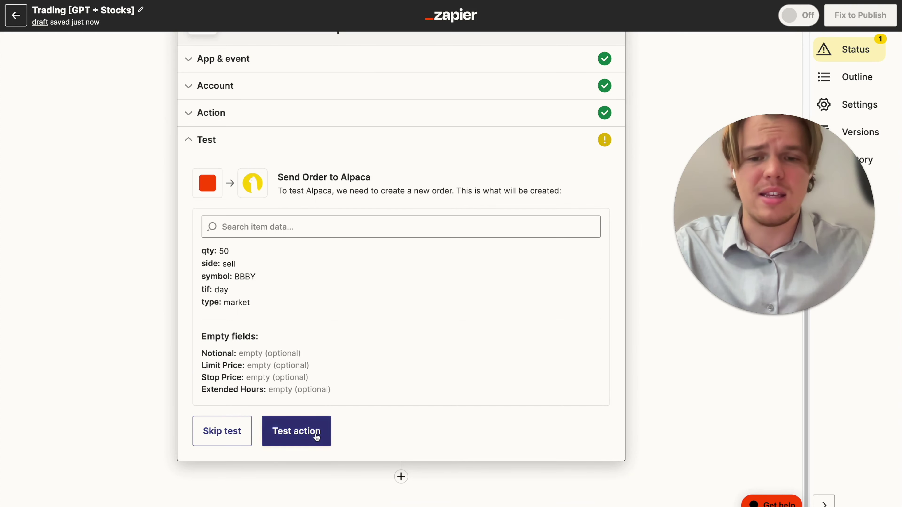
{"action": "scroll", "coordinate": [74, 270], "scroll_direction": "up", "scroll_amount": 3}
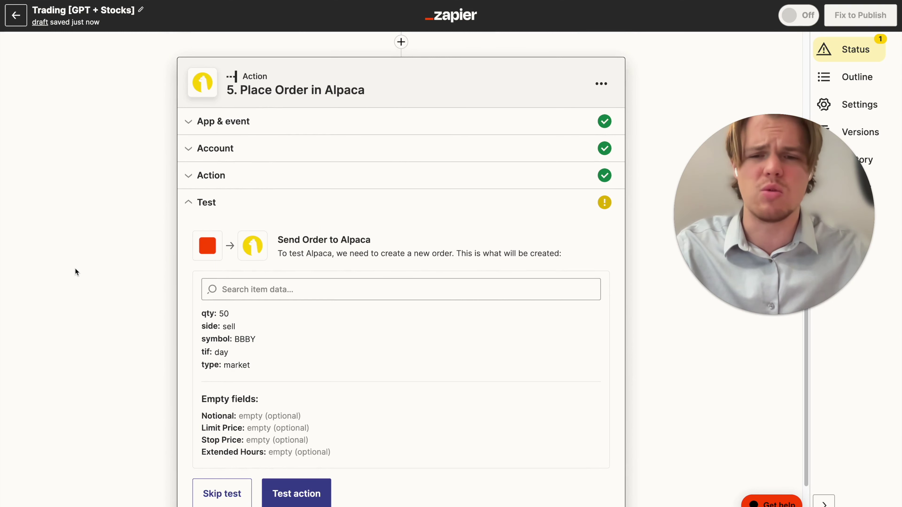
{"action": "scroll", "coordinate": [74, 268], "scroll_direction": "down", "scroll_amount": 2}
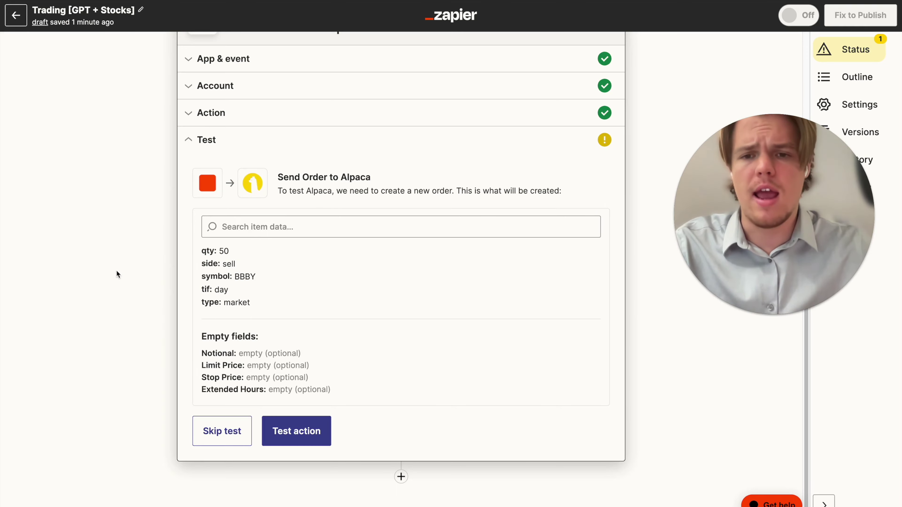
{"action": "scroll", "coordinate": [357, 258], "scroll_direction": "up", "scroll_amount": 3}
{"action": "scroll", "coordinate": [358, 262], "scroll_direction": "up", "scroll_amount": 10}
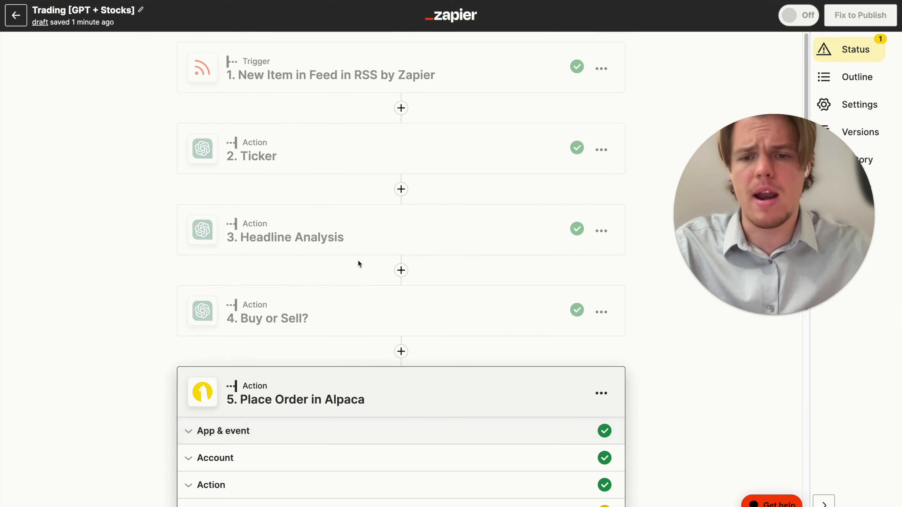
{"action": "scroll", "coordinate": [364, 268], "scroll_direction": "down", "scroll_amount": 6}
{"action": "scroll", "coordinate": [366, 246], "scroll_direction": "up", "scroll_amount": 10}
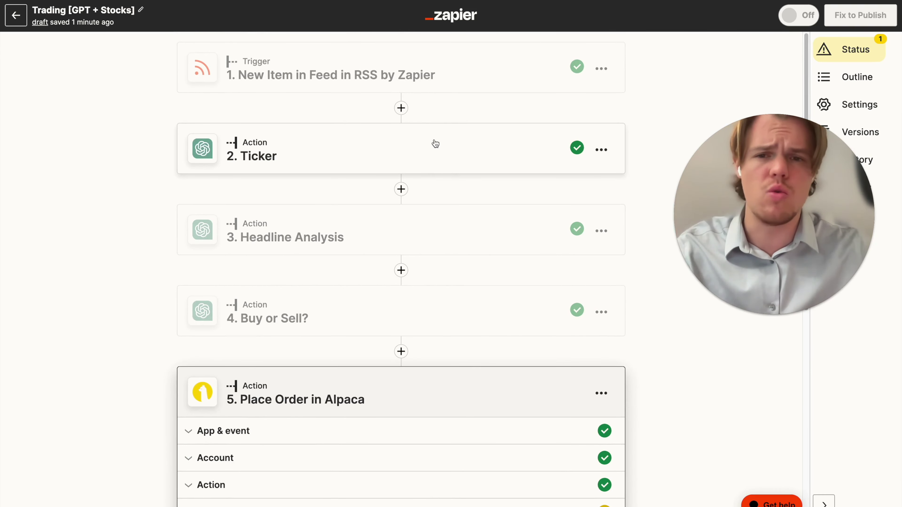
{"action": "scroll", "coordinate": [108, 174], "scroll_direction": "down", "scroll_amount": 5}
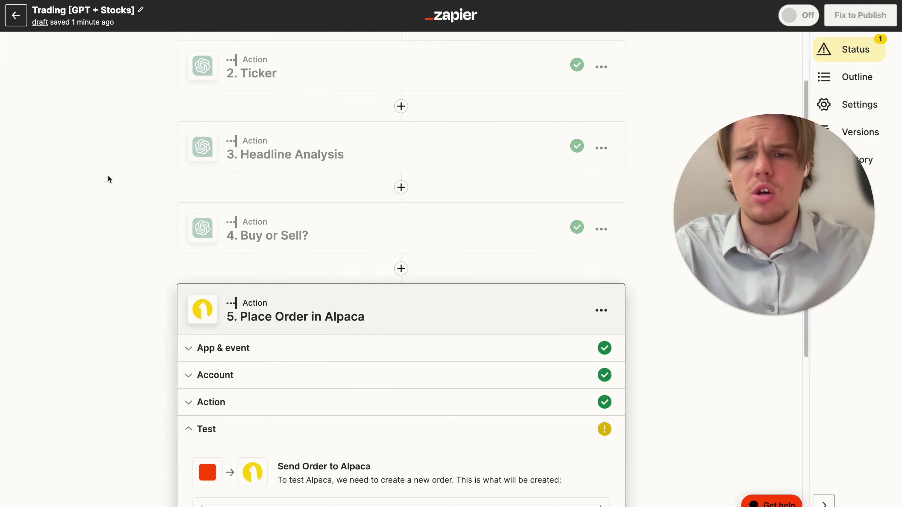